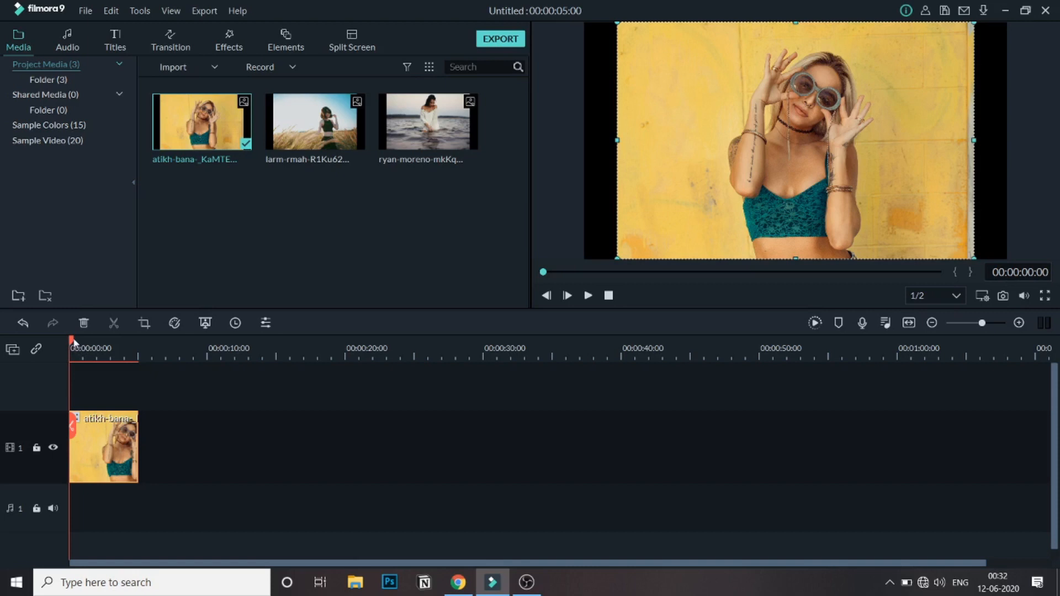
- Crop the first clip, the yellow-wall portrait, to a 16:9 ratio
mouse_move(73, 339)
left_mouse_down()
mouse_move(81, 341)
mouse_move(65, 343)
left_mouse_up()
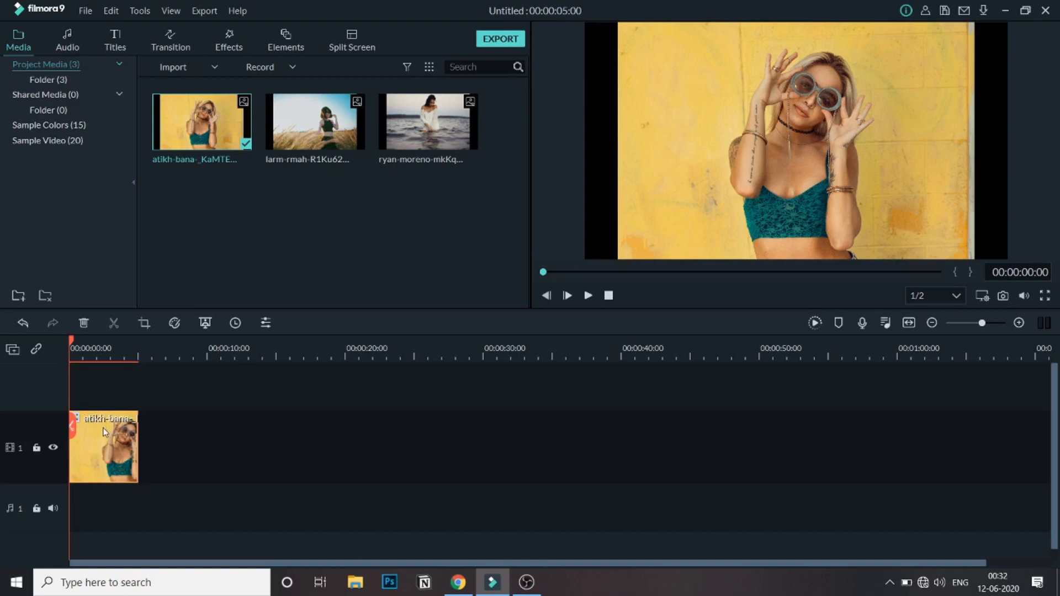
left_click(143, 324)
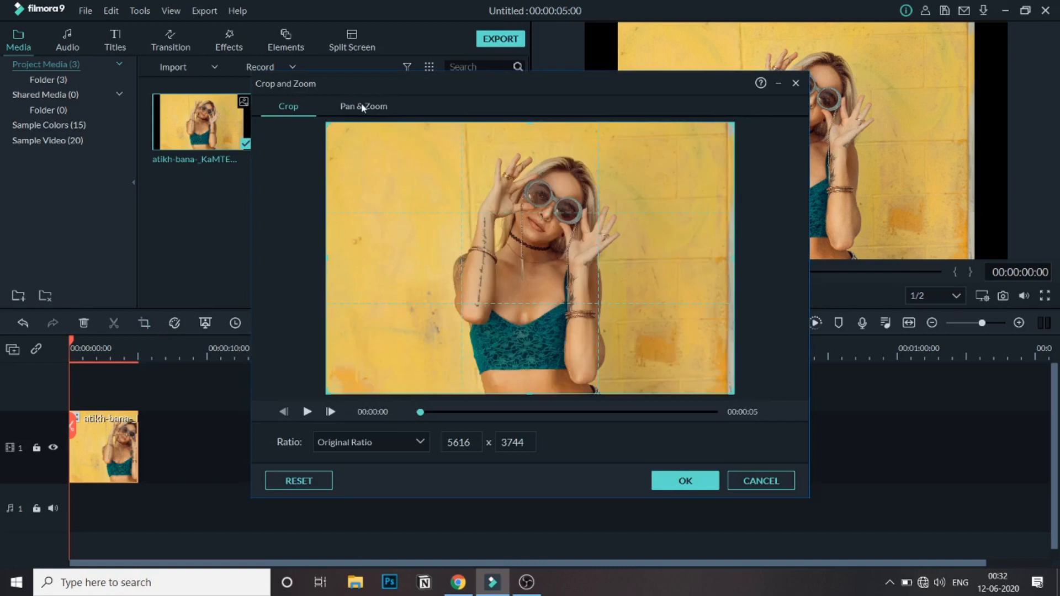
left_click(363, 107)
left_click(299, 103)
left_click(336, 445)
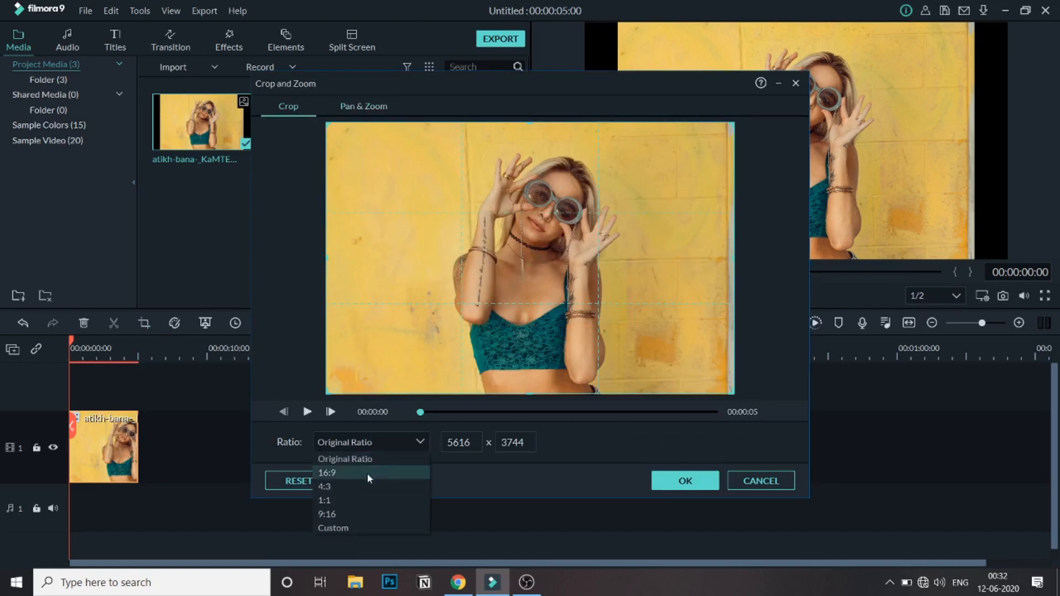
left_click(366, 471)
left_click_drag(480, 295, 482, 298)
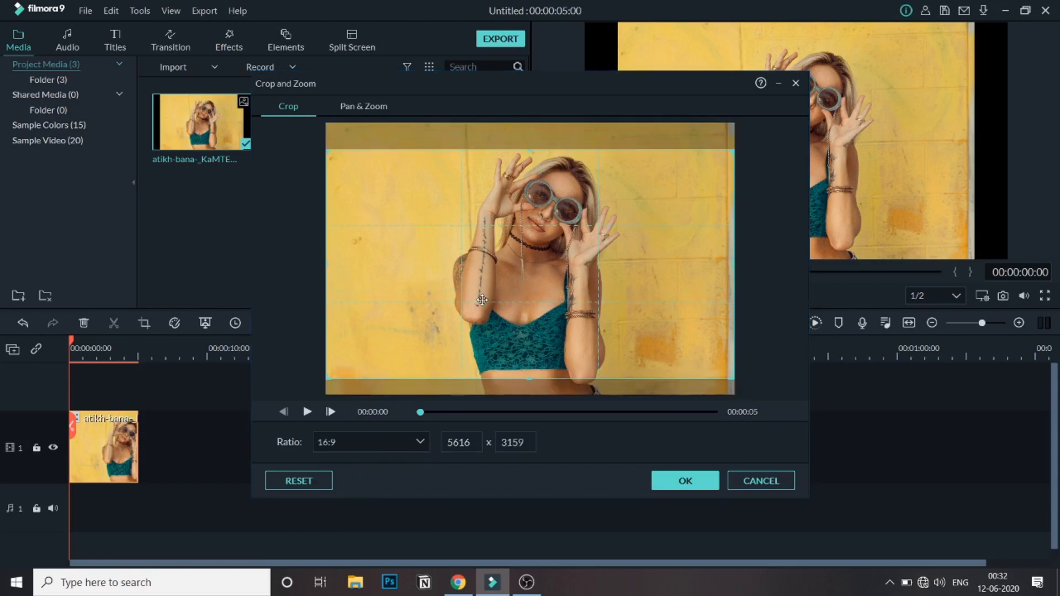
left_click(660, 482)
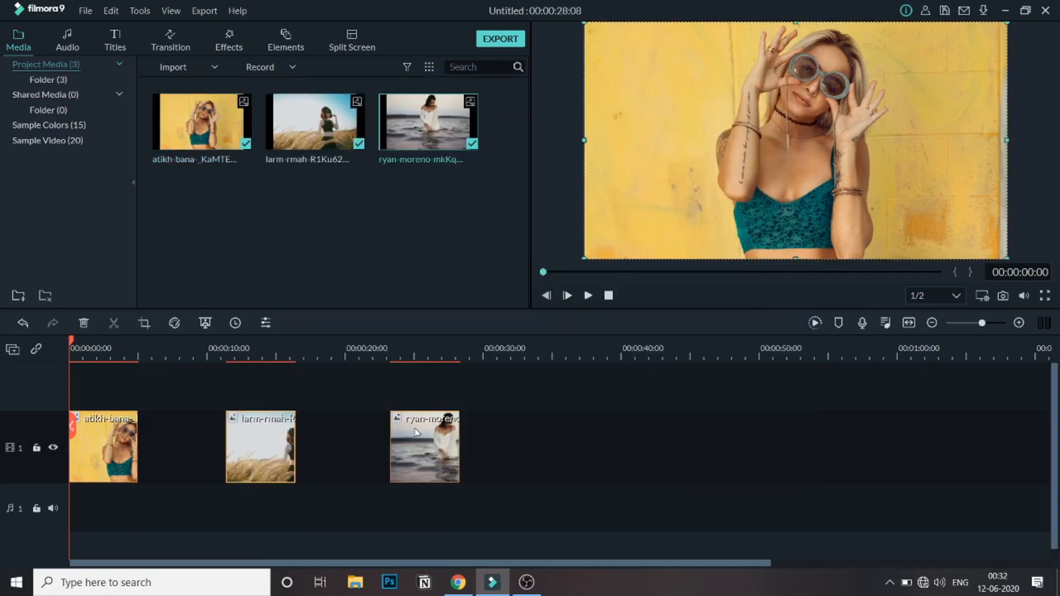
- Crop the third clip, the woman standing in water, to 16:9 with the crop frame moved to the image's upper edge
left_click(415, 429)
left_click(144, 323)
left_click(356, 441)
left_click(353, 482)
left_click_drag(522, 265, 522, 242)
left_click(686, 480)
left_click(275, 426)
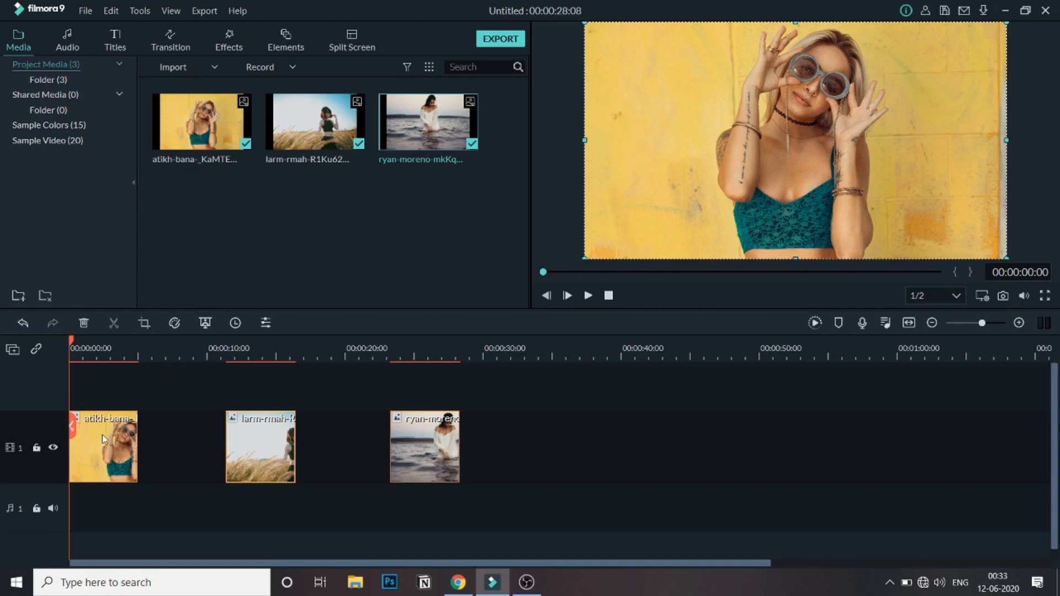
- Search the effects for "sq" and apply Square Blur to the first and second clips
left_click(229, 48)
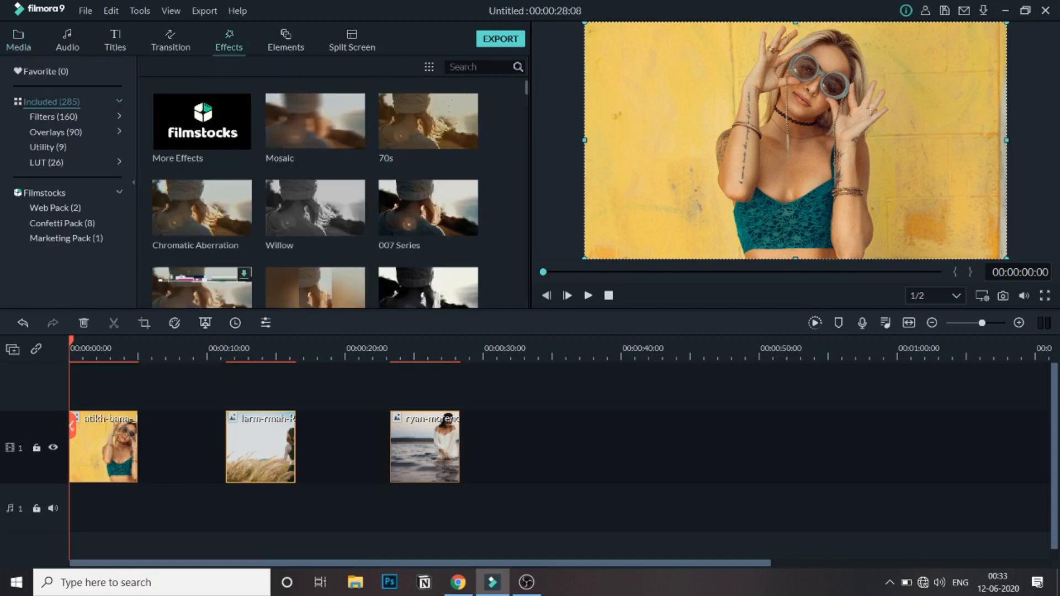
type("sqa")
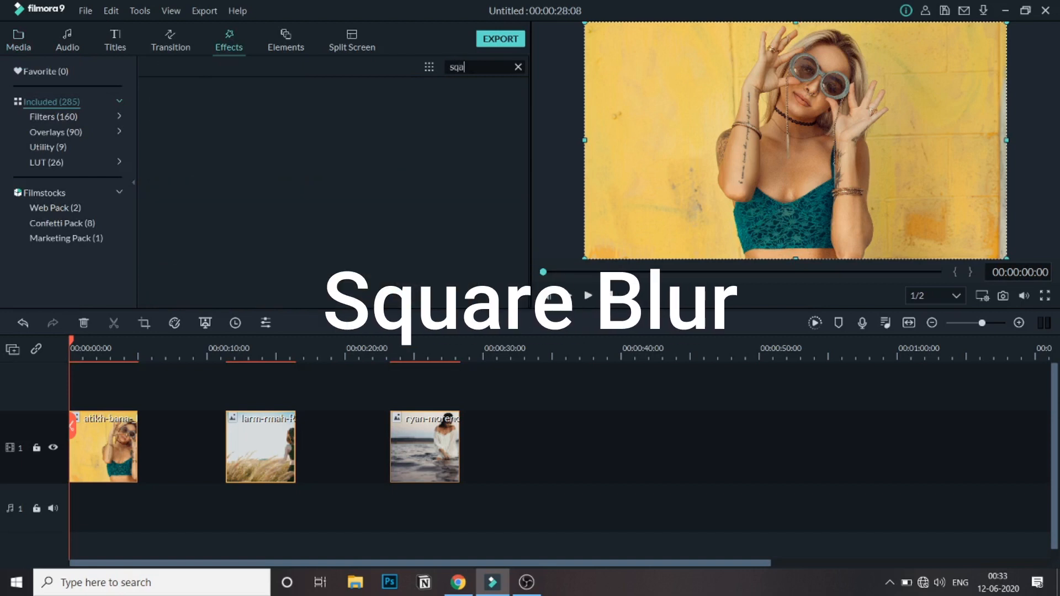
key("BackSpace")
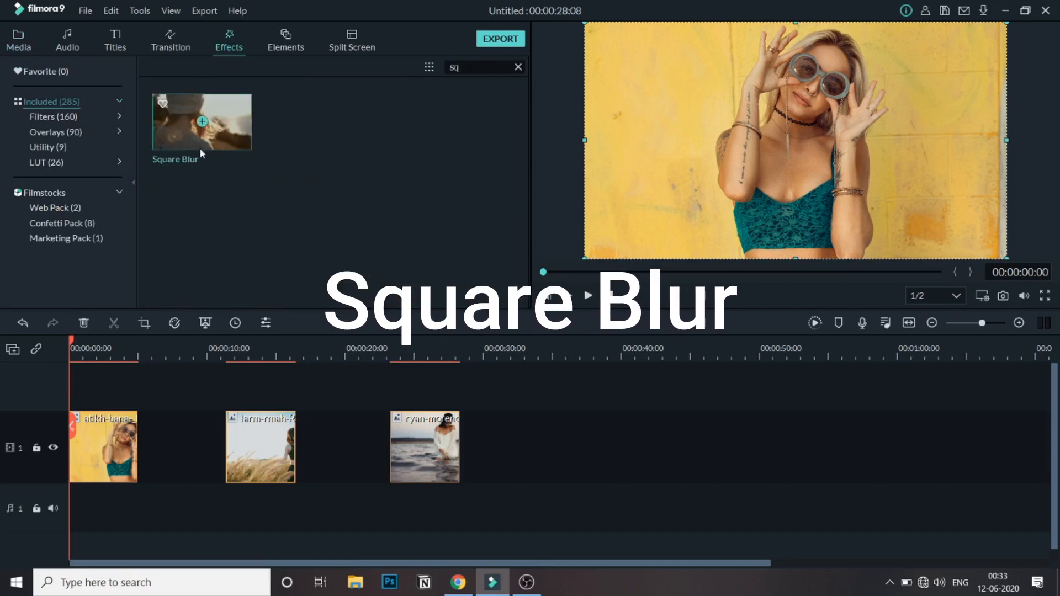
mouse_move(223, 138)
left_mouse_down()
mouse_move(110, 361)
mouse_move(85, 443)
left_mouse_up()
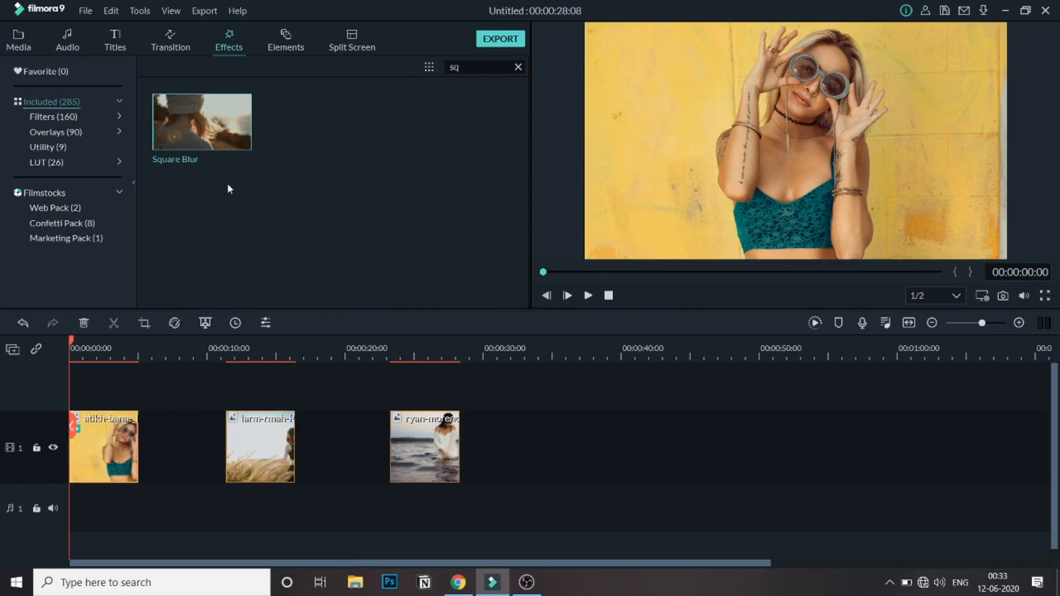
left_click_drag(220, 135, 250, 429)
- Delete the Square Blur segment misplaced in front of the third clip and apply the effect onto that clip itself
left_click_drag(229, 140, 496, 441)
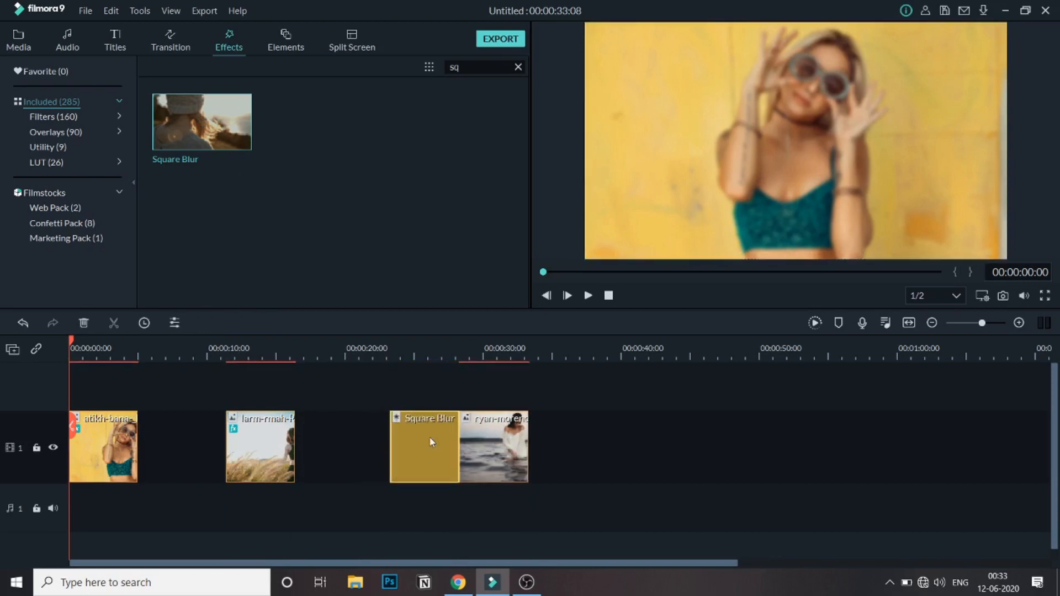
key("Delete")
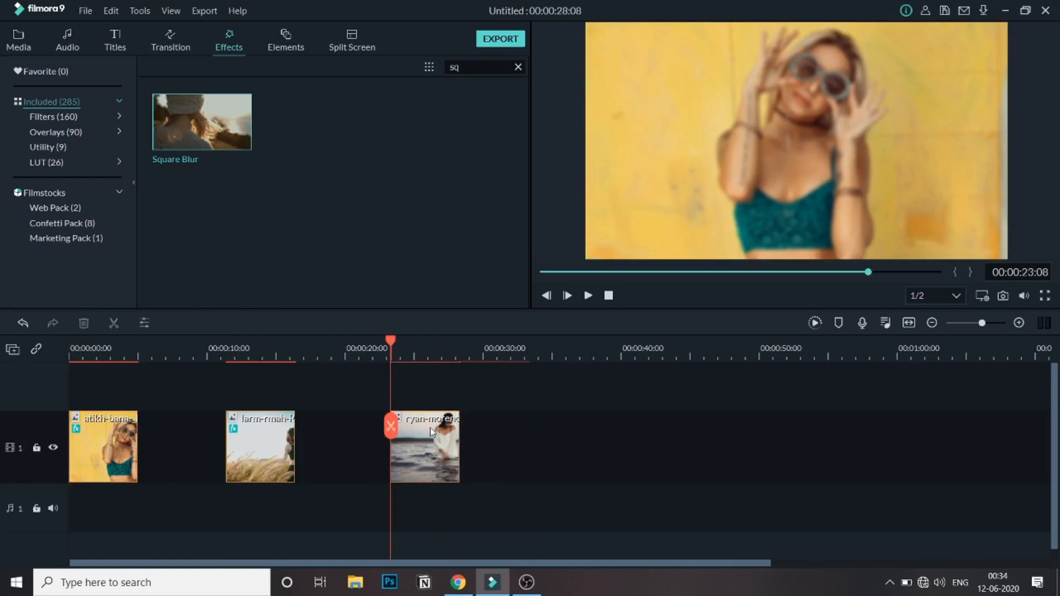
left_click(423, 353)
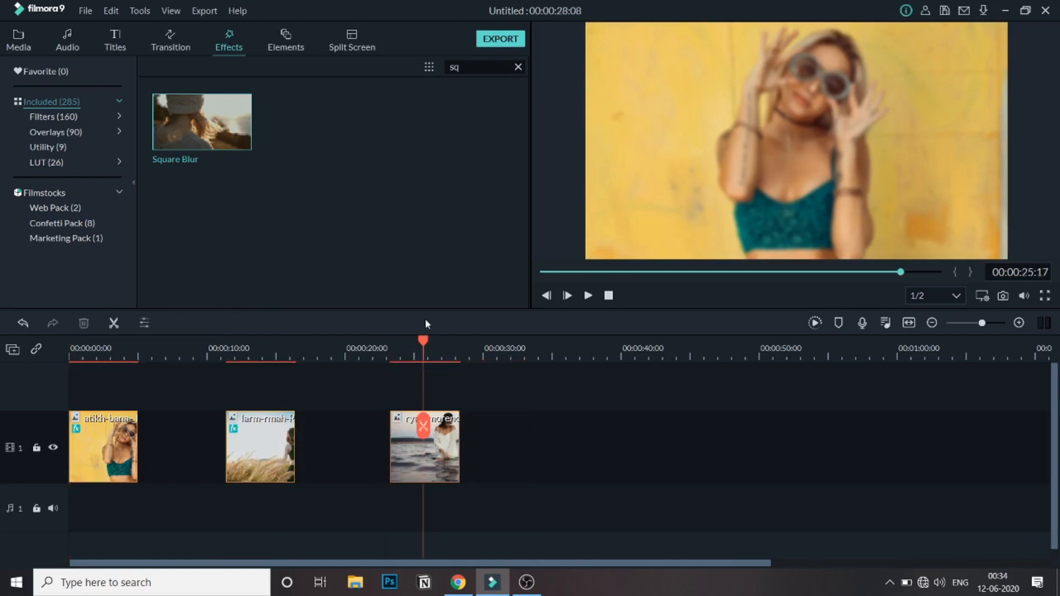
left_click_drag(201, 121, 424, 446)
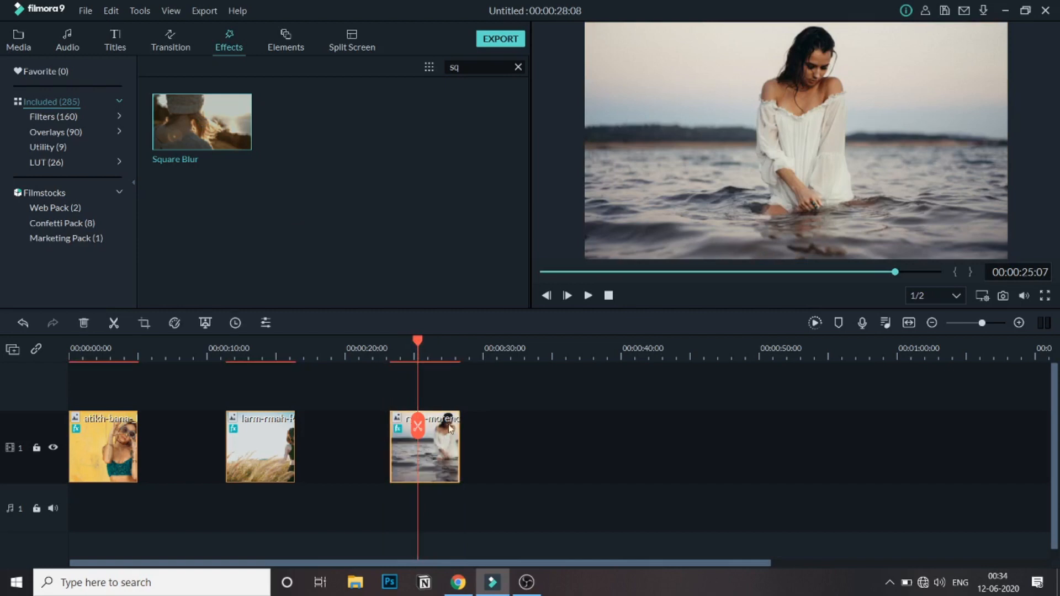
- Give the first clip a slow 16:9 Pan & Zoom with the end frame enlarged to about 5189 x 2919, nearly matching the start frame
left_click_drag(417, 342, 91, 354)
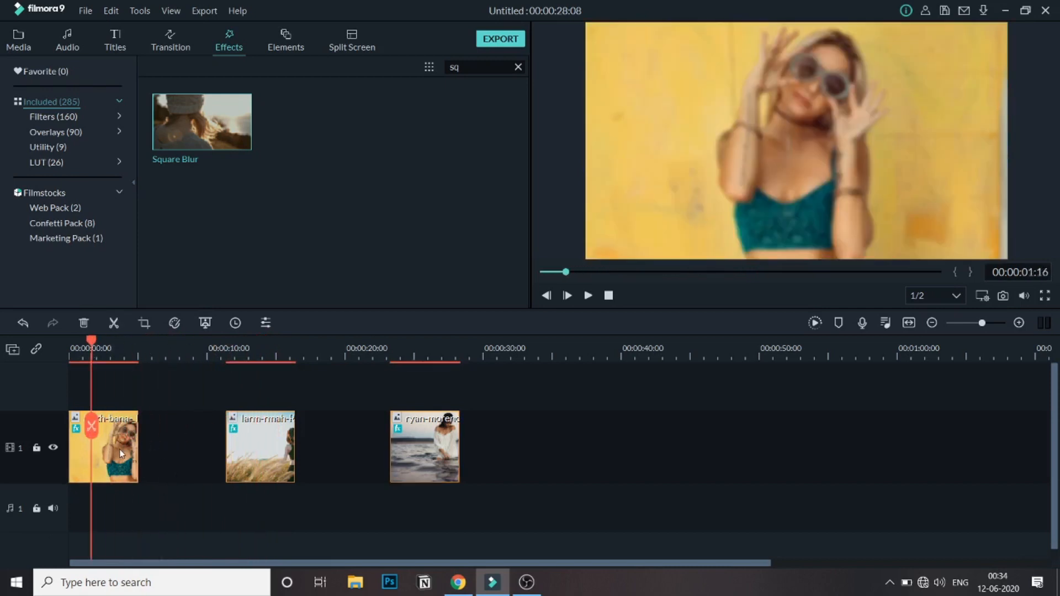
left_click(145, 323)
left_click(365, 104)
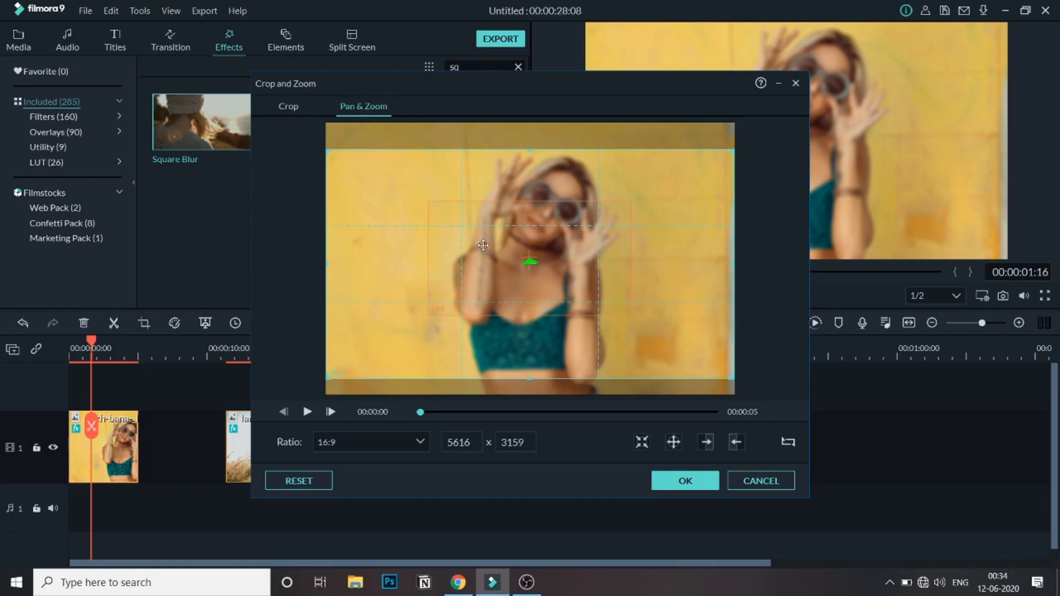
left_click(448, 265)
left_click_drag(428, 315, 343, 363)
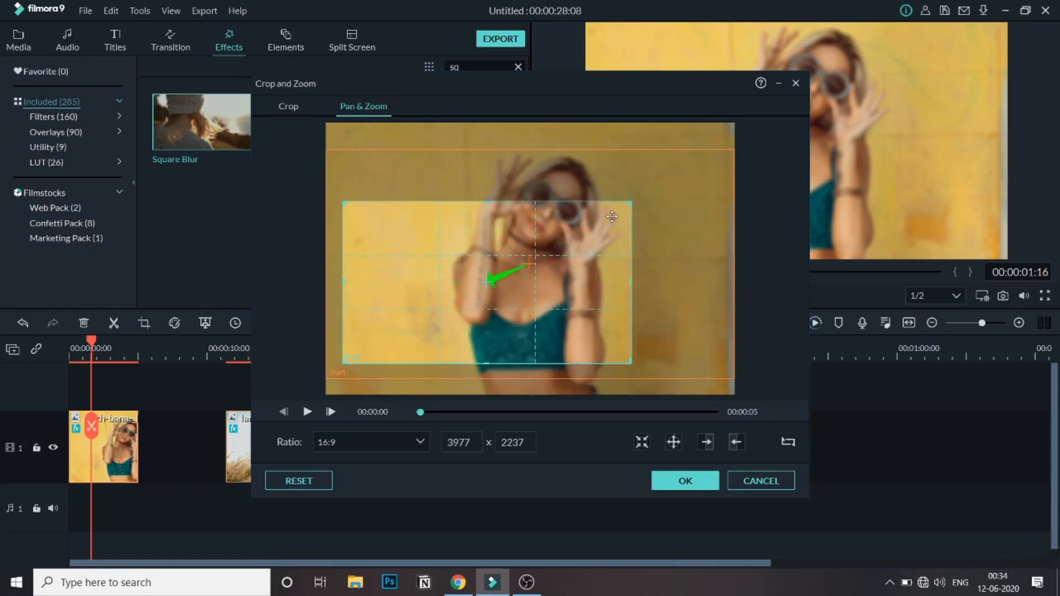
left_click(631, 199)
left_click(598, 230)
left_click_drag(626, 202, 722, 157)
left_click_drag(628, 238, 624, 238)
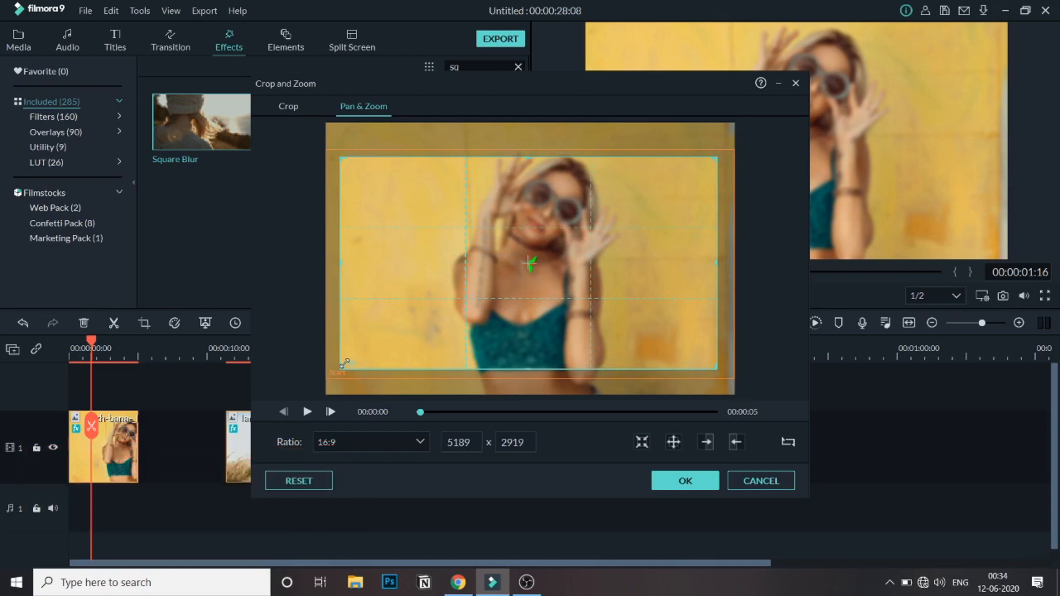
left_click(683, 480)
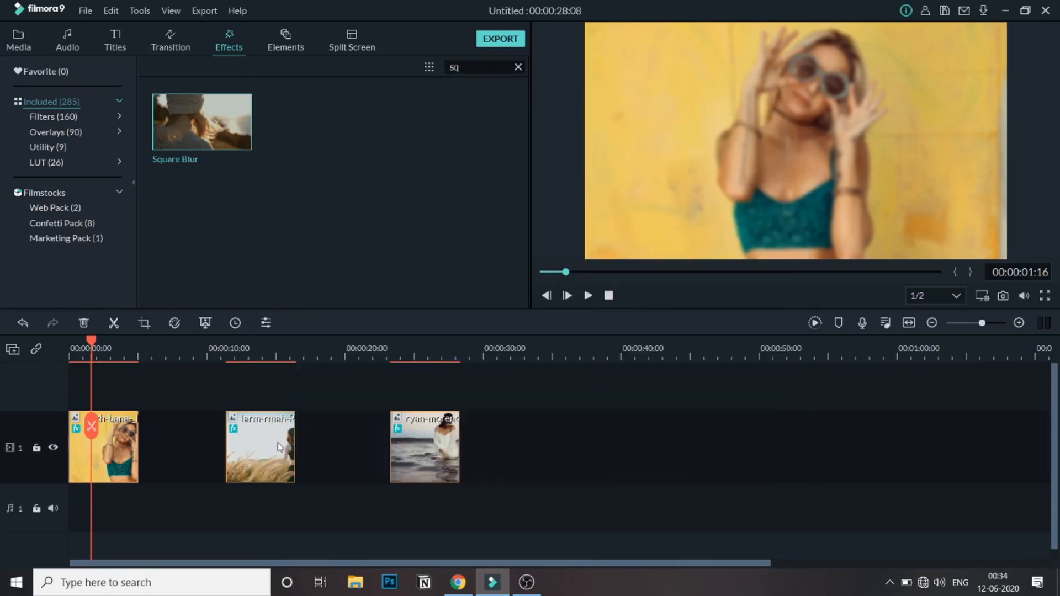
- Add a slight Pan & Zoom to the second and third clips, enlarging the third clip's end frame to about 5032 x 2830
left_click(279, 447)
left_click(144, 323)
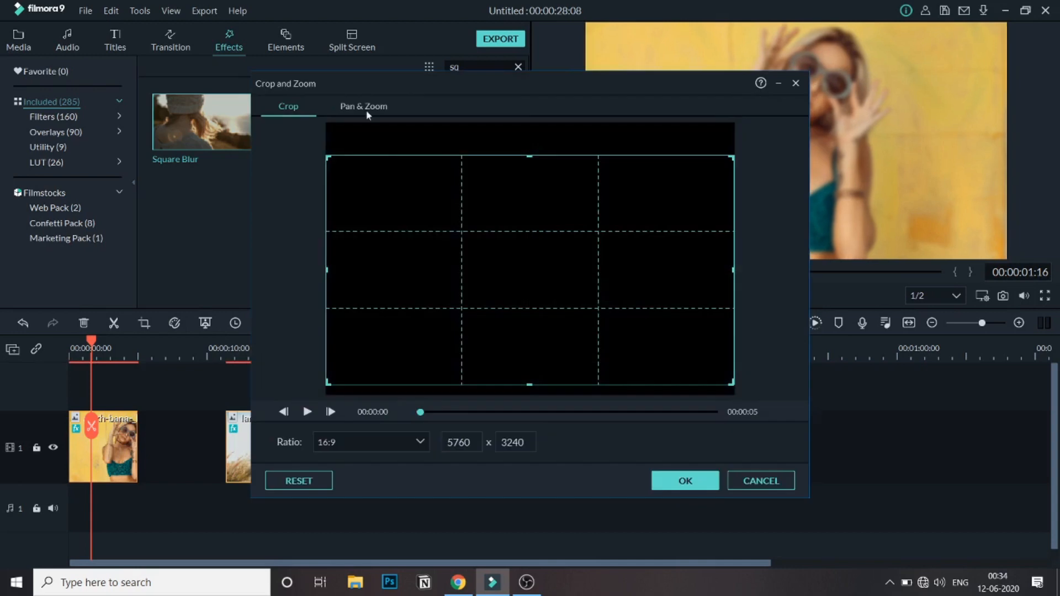
left_click_drag(628, 210, 599, 466)
left_click(686, 481)
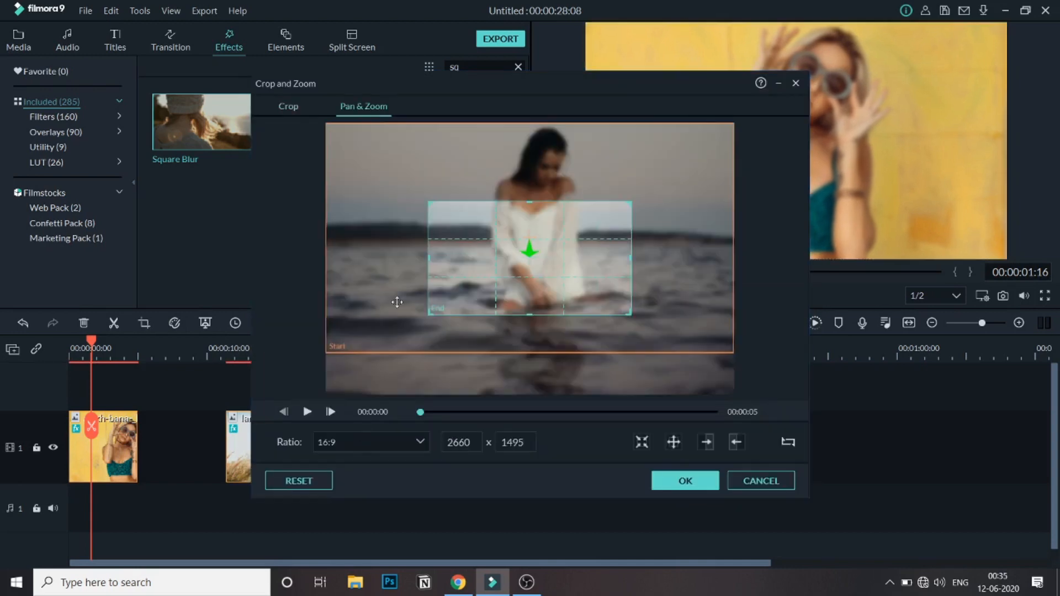
left_click_drag(631, 202, 715, 139)
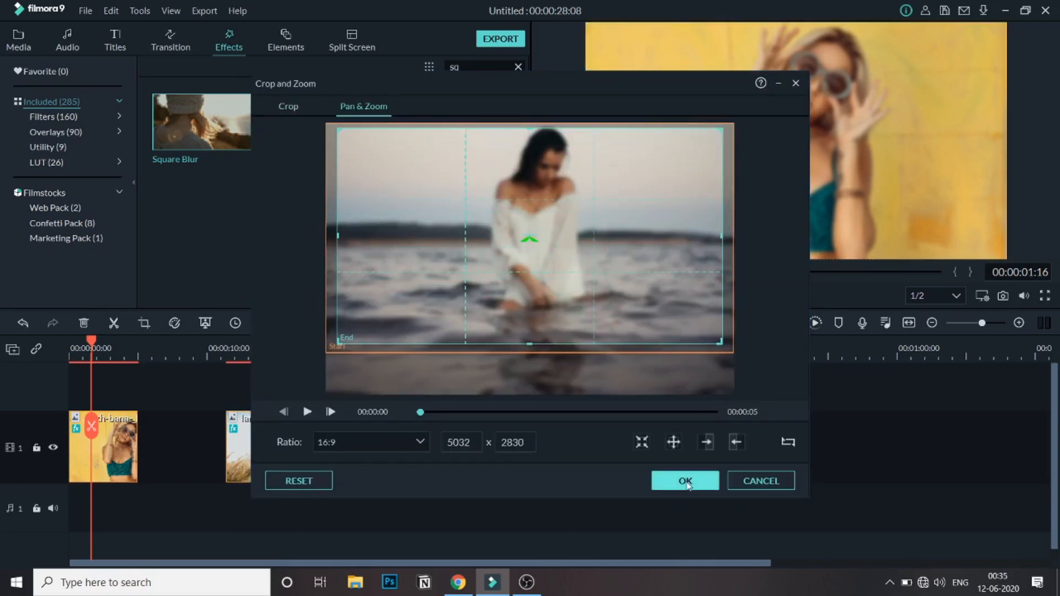
left_click(685, 481)
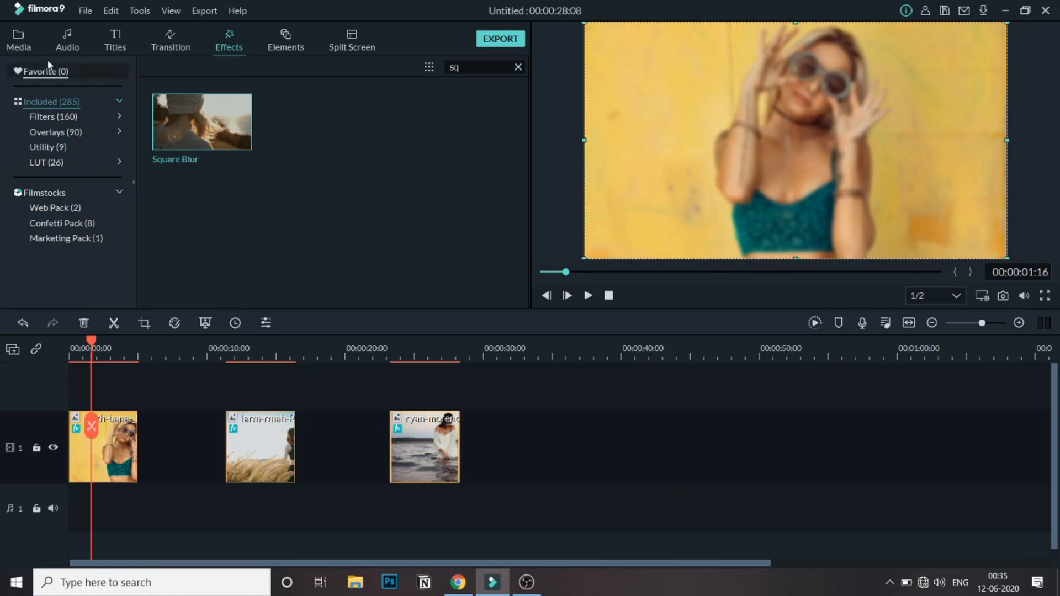
- Place a second copy of each of the three images on video track 2, directly above its blurred clip
left_click(18, 40)
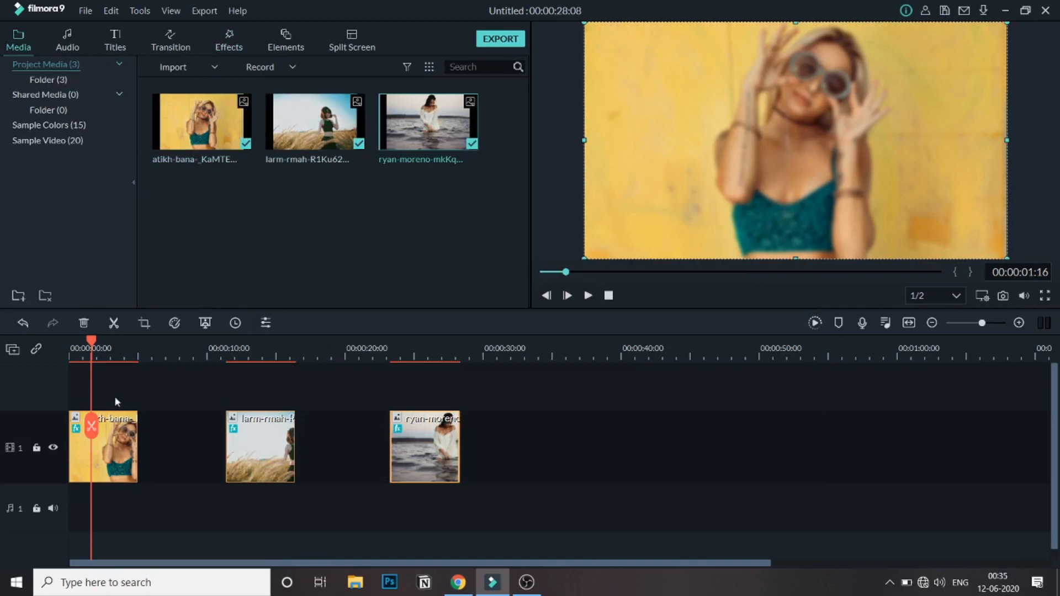
left_click_drag(220, 131, 76, 395)
left_click_drag(315, 122, 235, 428)
left_click_drag(417, 127, 388, 446)
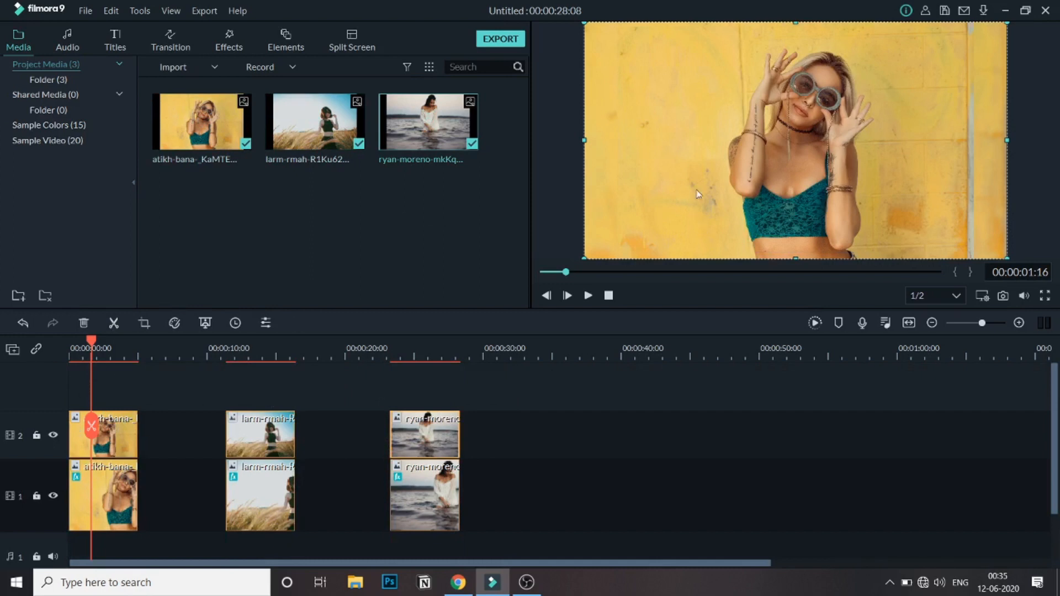
- Scale down the yellow-wall portrait on track 2 slightly and centre it over its blurred background
left_click_drag(91, 341, 97, 346)
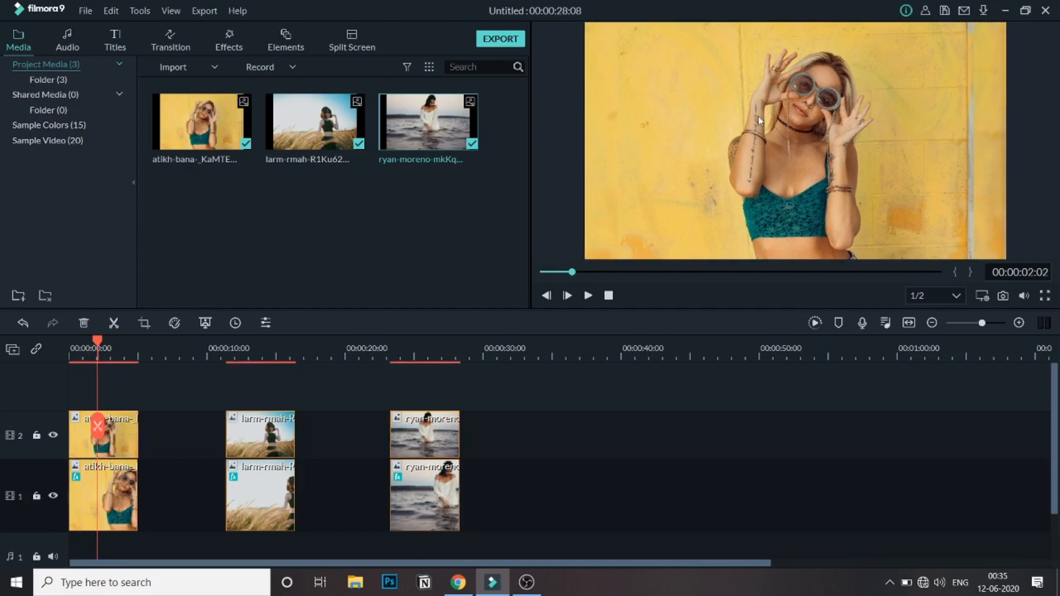
double_click(771, 131)
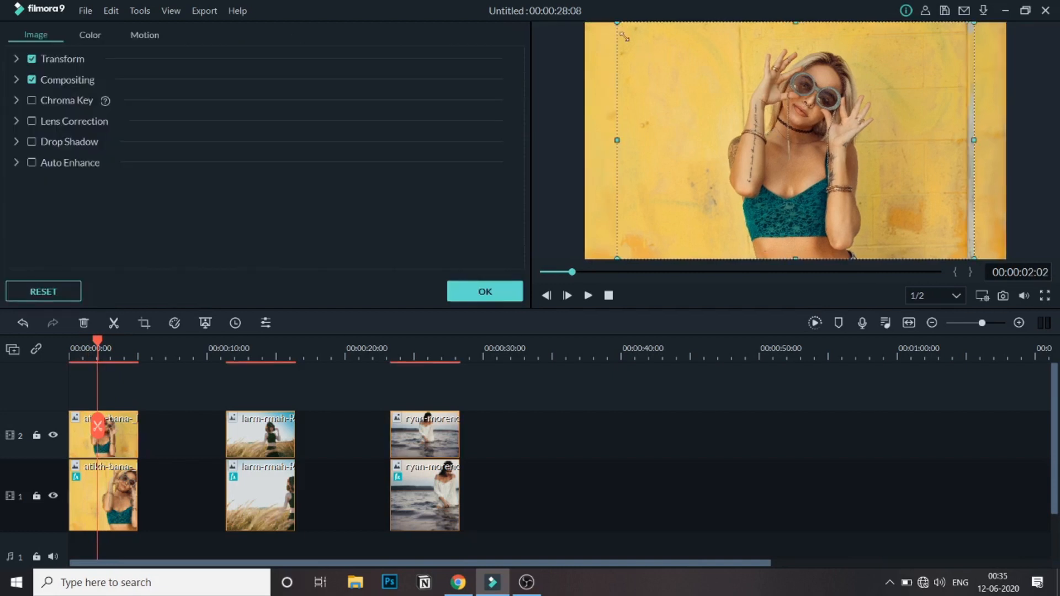
left_click_drag(631, 43, 636, 47)
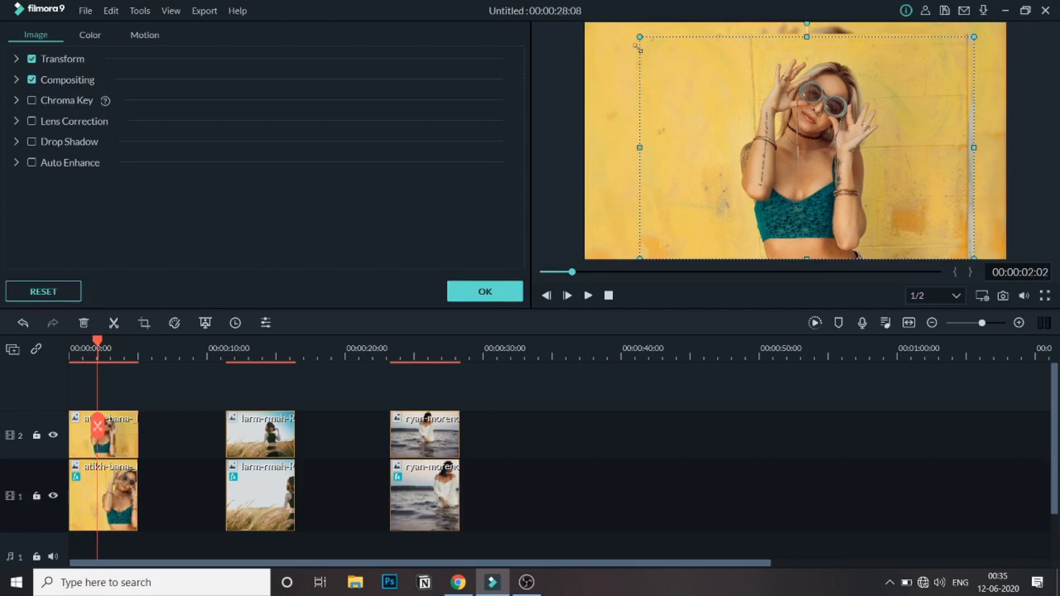
mouse_move(782, 138)
left_mouse_down()
mouse_move(771, 128)
mouse_move(769, 143)
left_mouse_up()
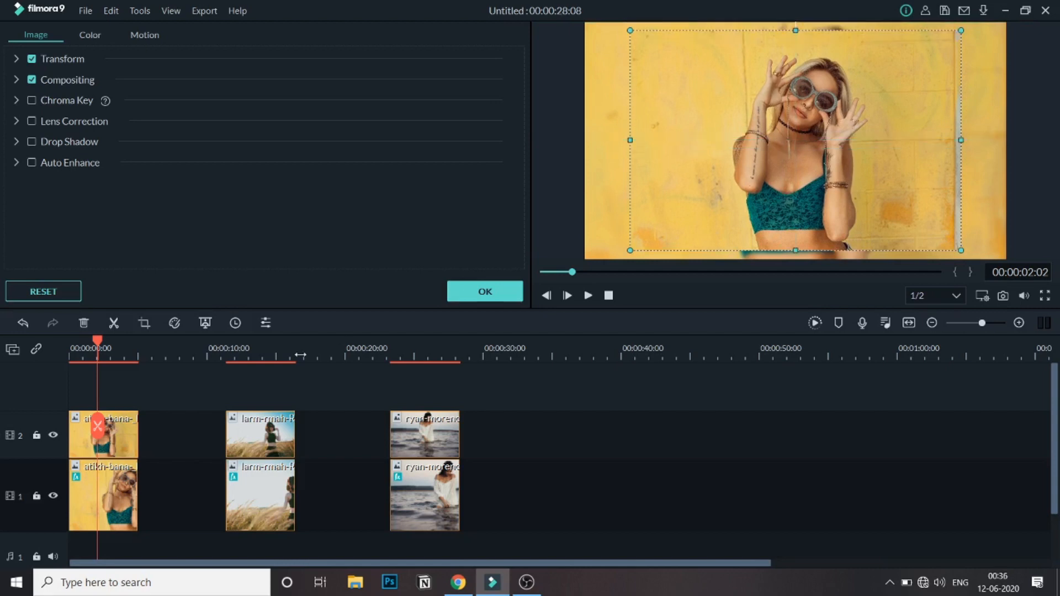
left_click(500, 292)
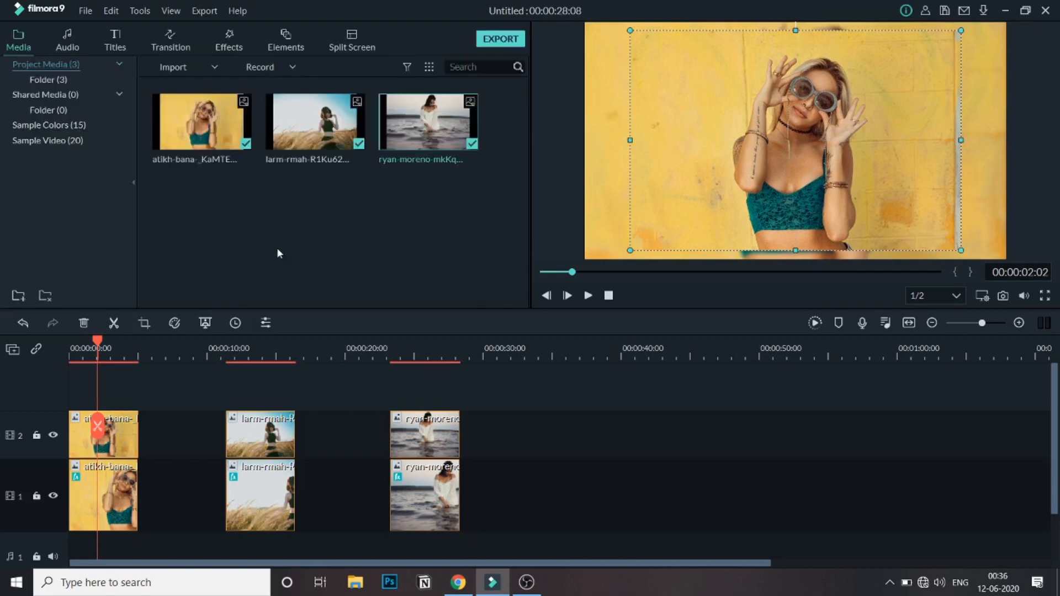
- Clear the effects search and apply the Border effect from the Utility category to the first clip on track 2
left_click(231, 42)
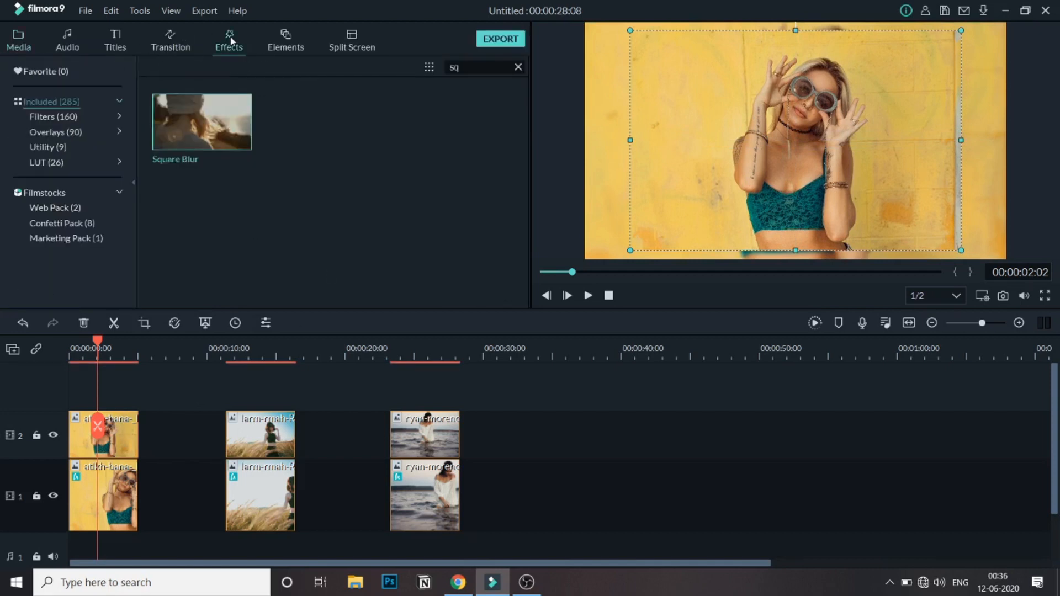
left_click(62, 138)
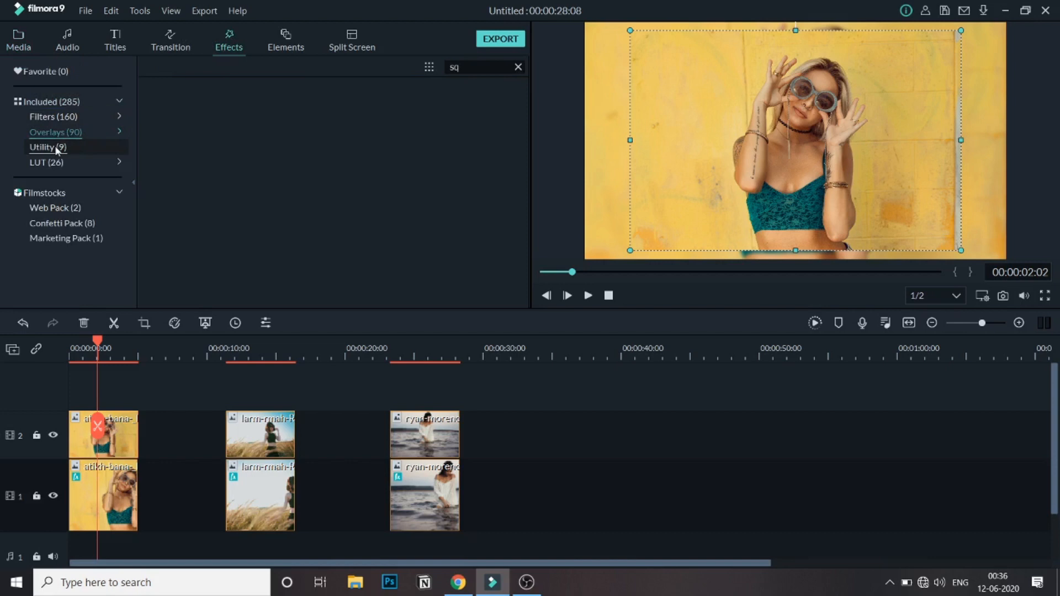
left_click(52, 148)
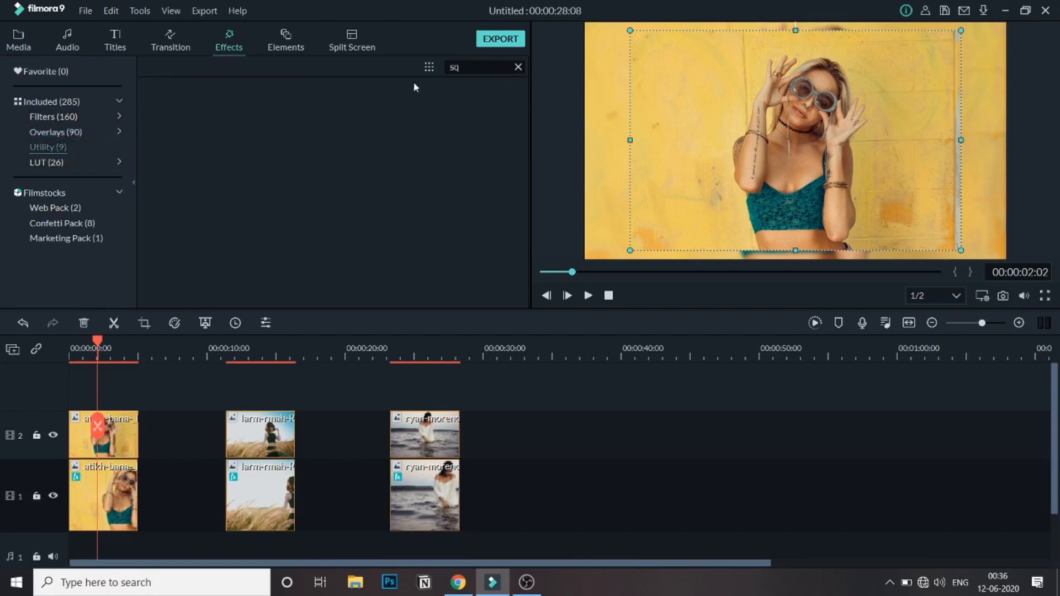
left_click(518, 67)
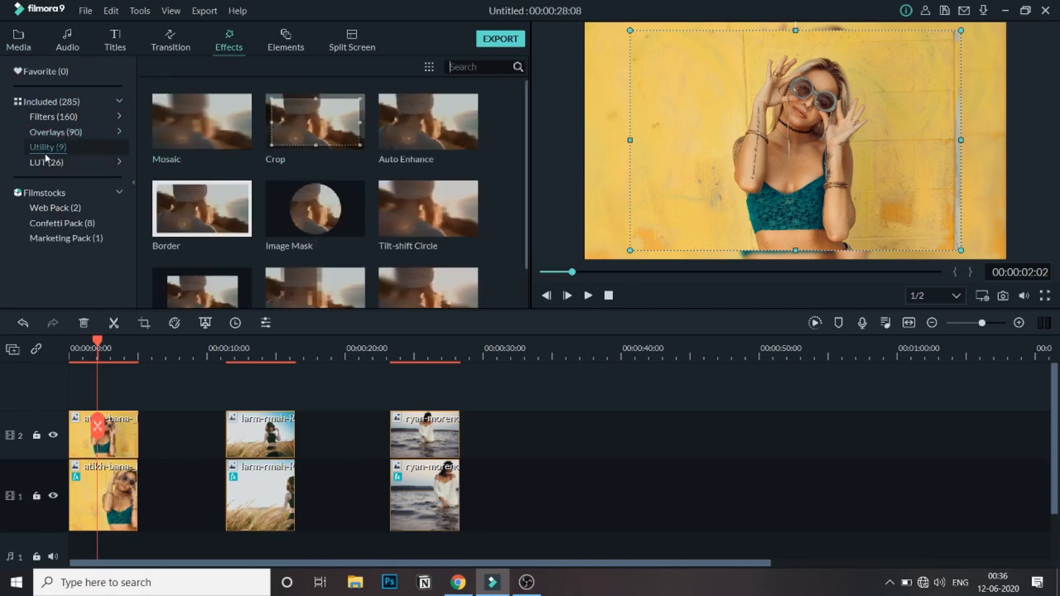
left_click_drag(169, 225, 91, 423)
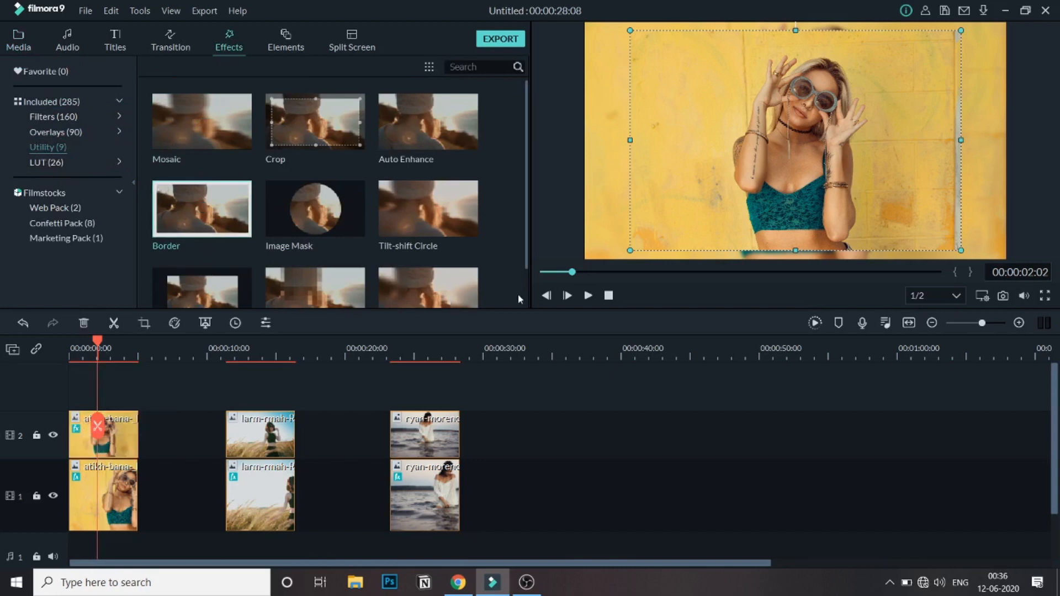
- Scale down the grass-field image on track 2, centre it over its blurred background and apply the Border effect to it
left_click(722, 409)
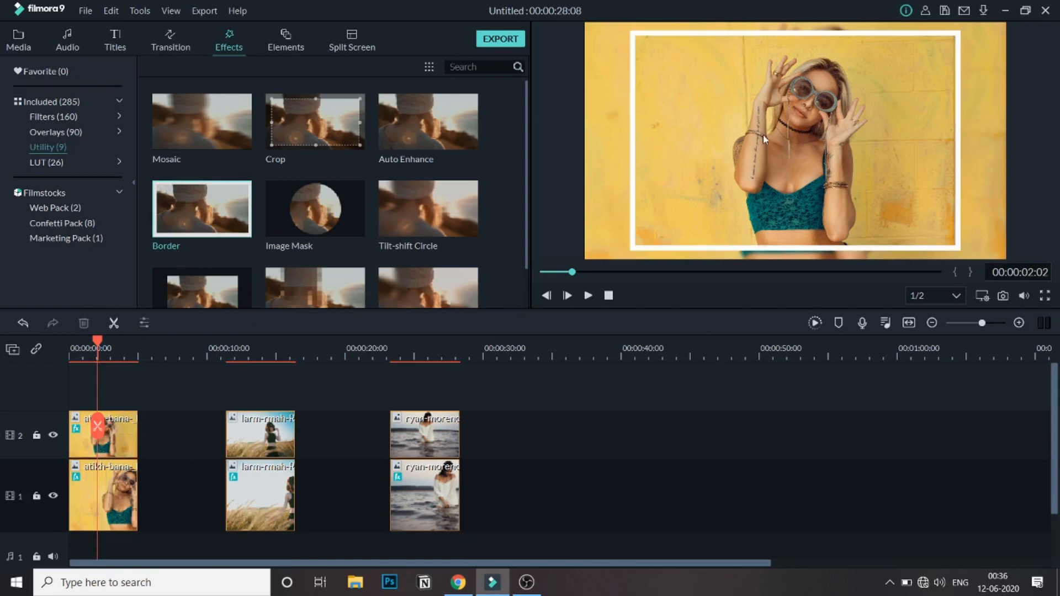
left_click(277, 436)
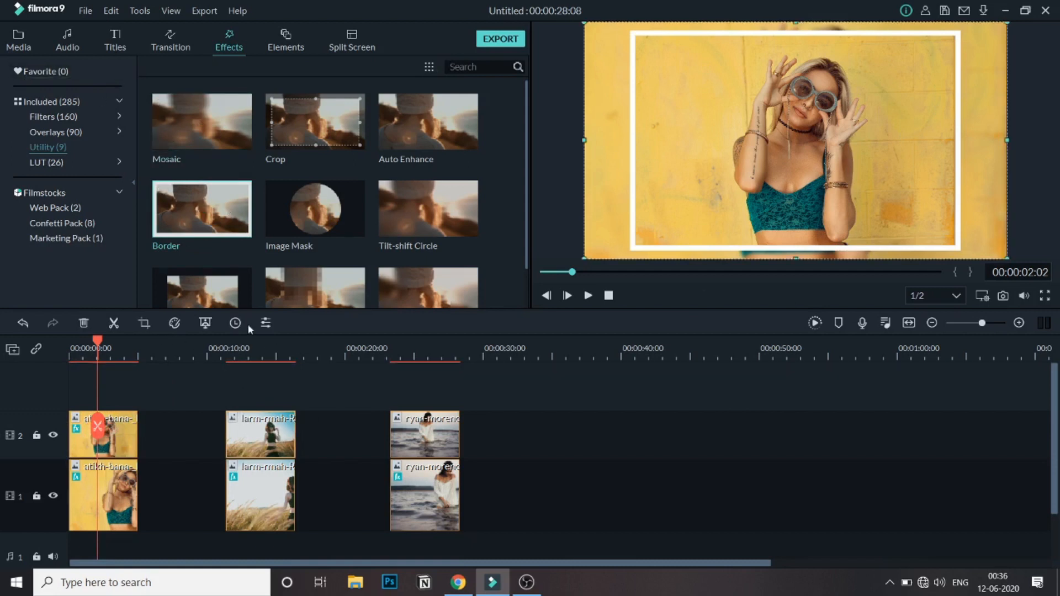
left_click(253, 353)
left_click(416, 352)
left_click(260, 353)
left_click(425, 436)
left_click_drag(617, 22, 647, 48)
left_click_drag(780, 120, 778, 135)
left_click_drag(617, 23, 641, 42)
left_click_drag(699, 104, 688, 97)
left_click_drag(797, 142, 799, 146)
left_click_drag(201, 209, 257, 435)
- Apply the Border effect to the sea image on track 2 and scale it down over its blurred background
left_click(420, 354)
left_click(428, 434)
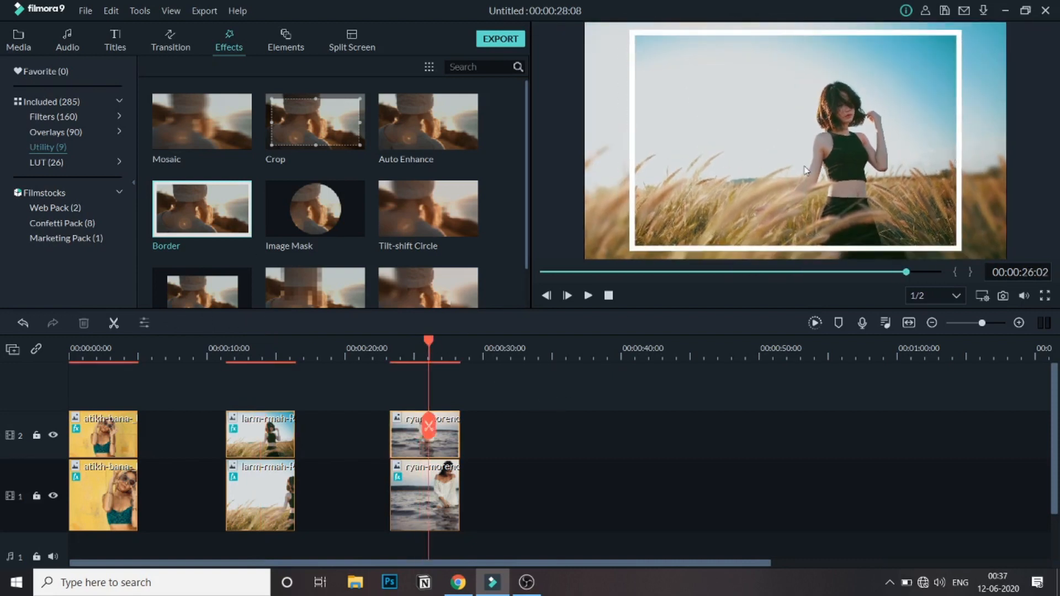
left_click_drag(291, 327, 414, 435)
left_click(376, 354)
scroll(381, 387, "up", 8)
left_click(488, 353)
scroll(487, 386, "down", 7)
left_click(467, 497)
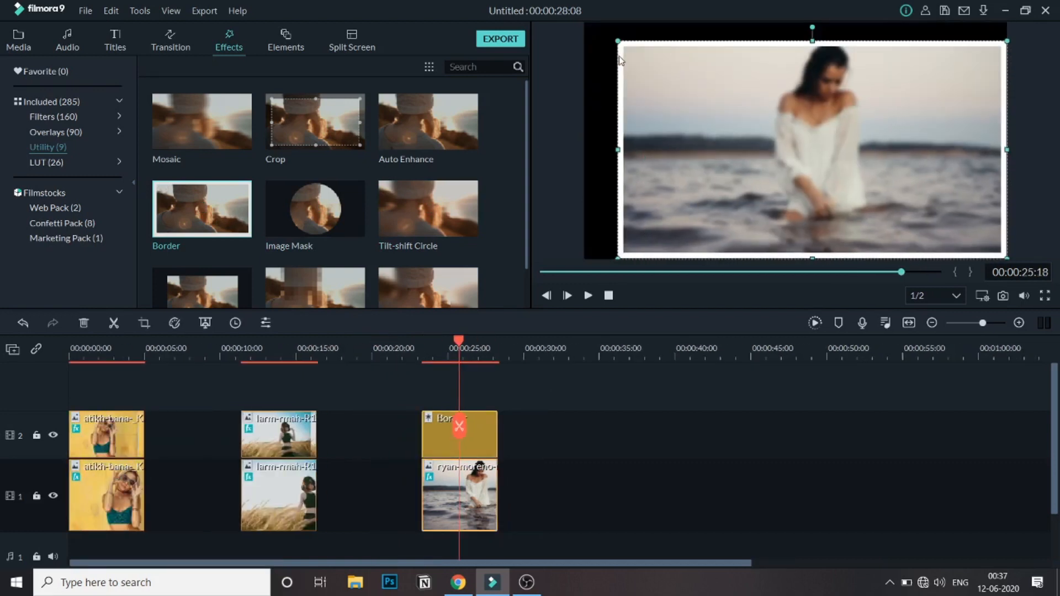
- Play back the first clip to check the bordered image over its zooming blurred background
left_click(92, 357)
left_click(83, 372)
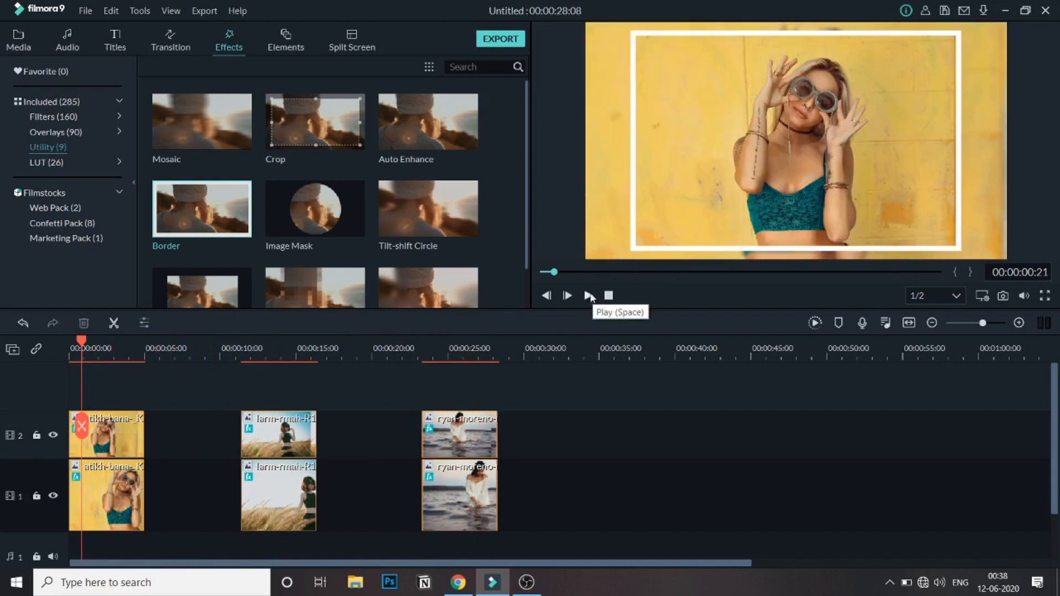
left_click(590, 297)
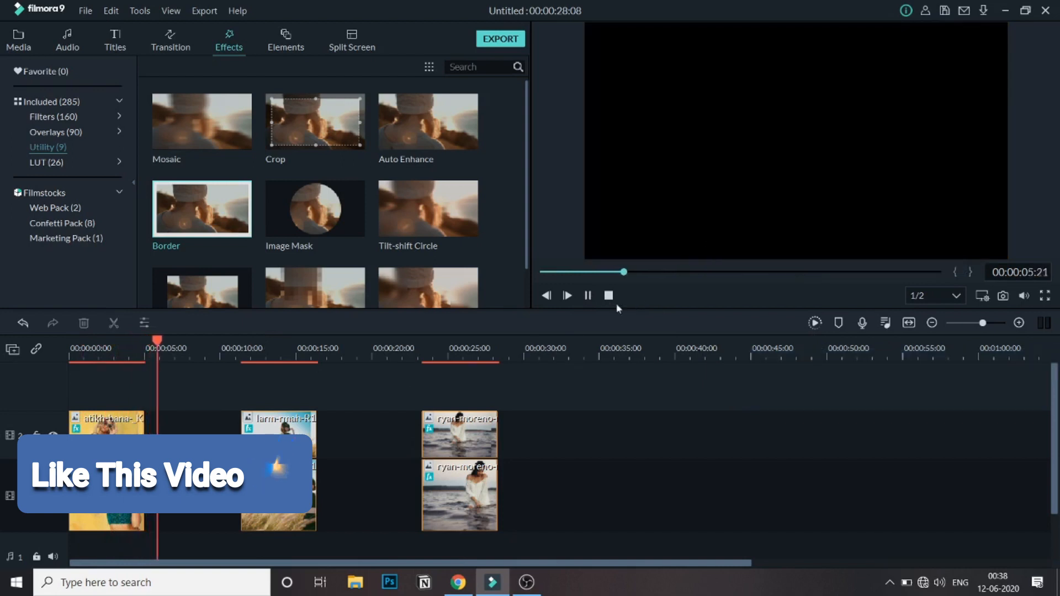
left_click(588, 296)
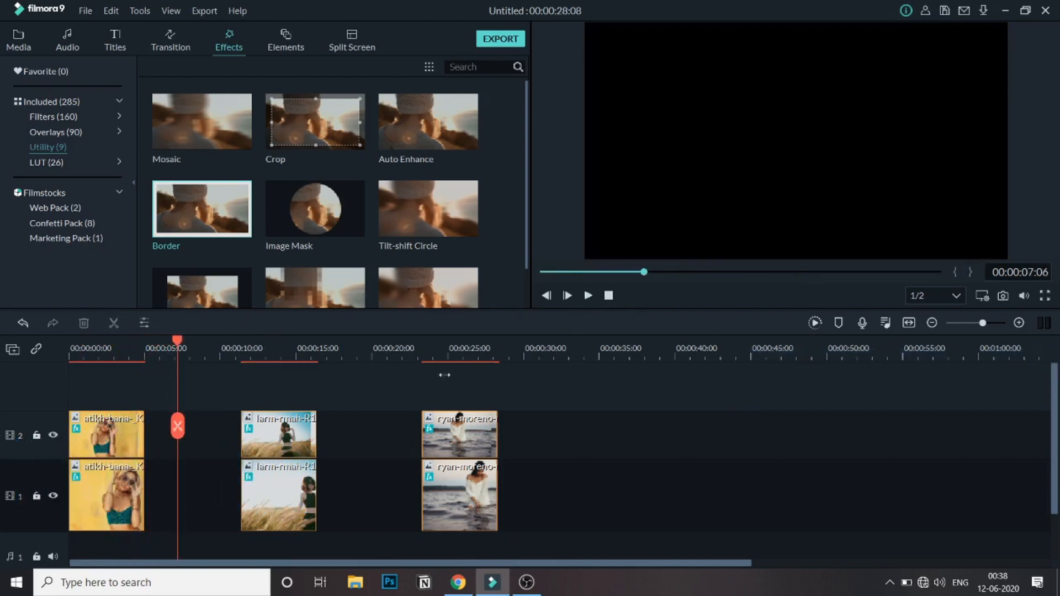
- Apply the Wham! motion to the bordered yellow-wall portrait on track 2
left_click(71, 351)
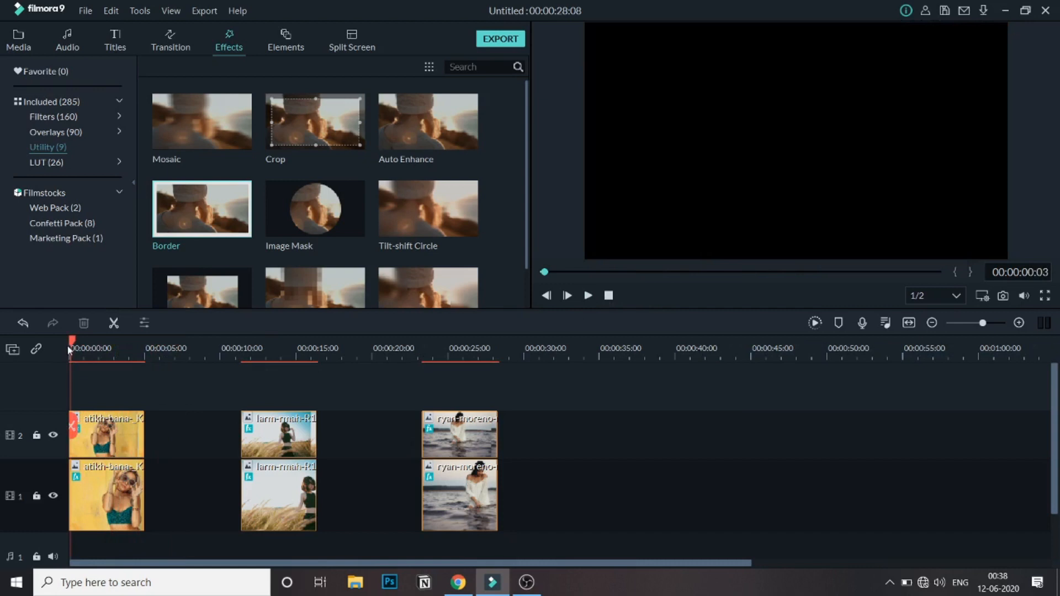
left_click_drag(73, 346, 92, 355)
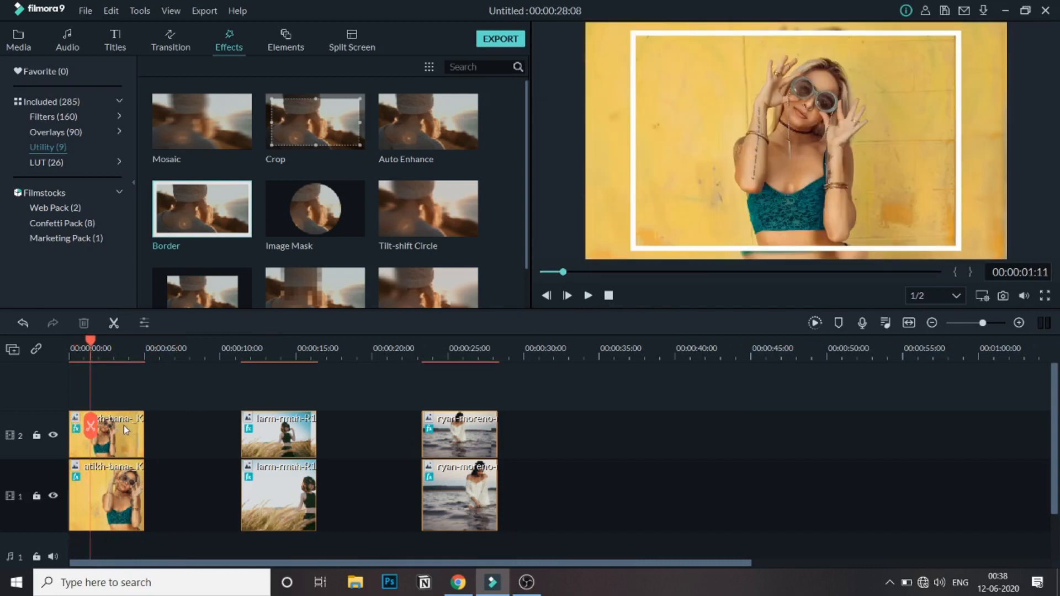
double_click(121, 425)
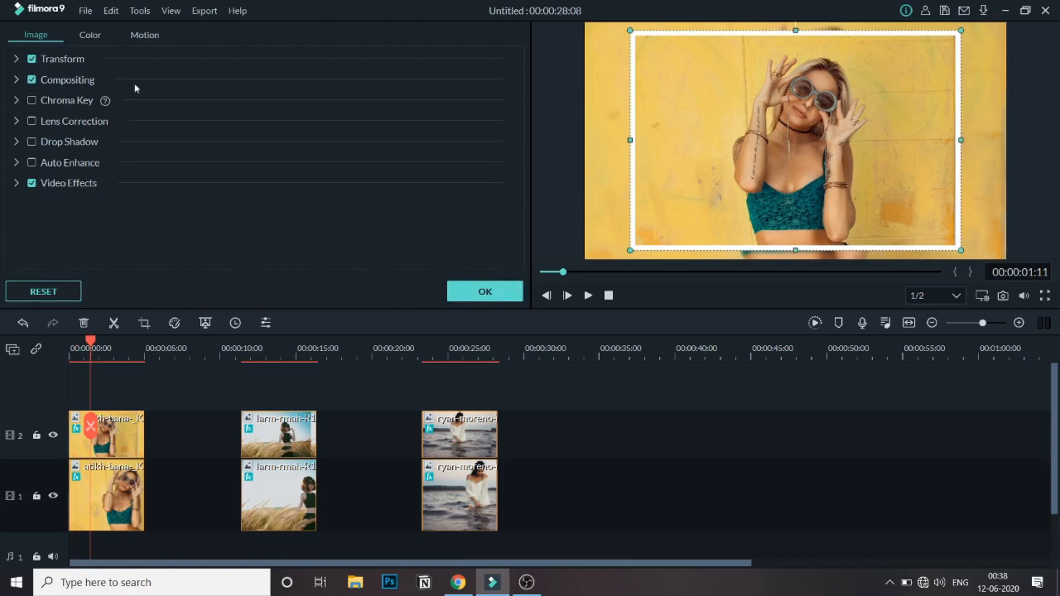
left_click(147, 35)
scroll(226, 149, "down", 3)
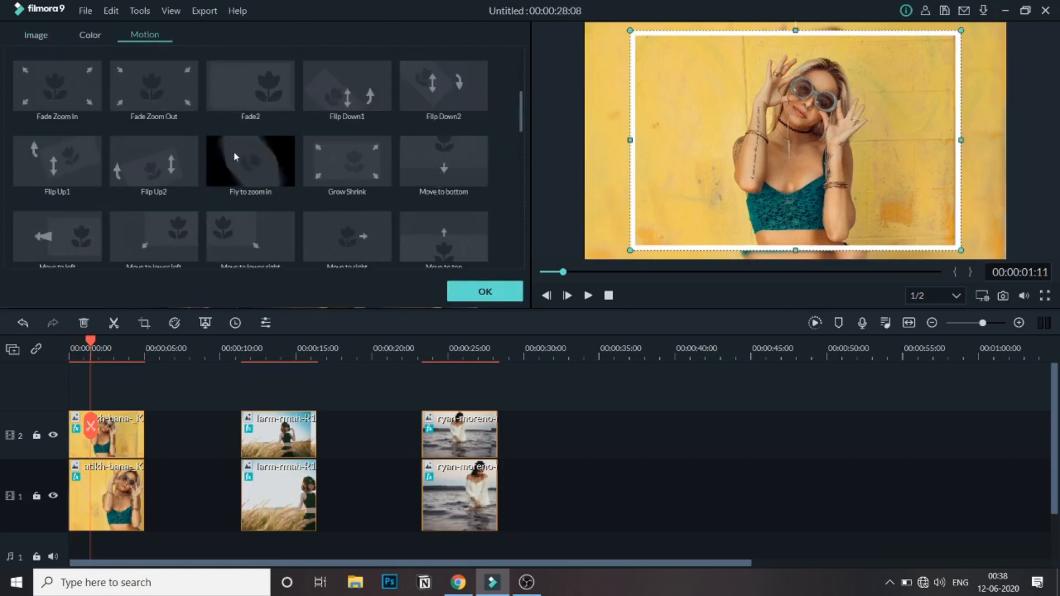
scroll(221, 210, "down", 3)
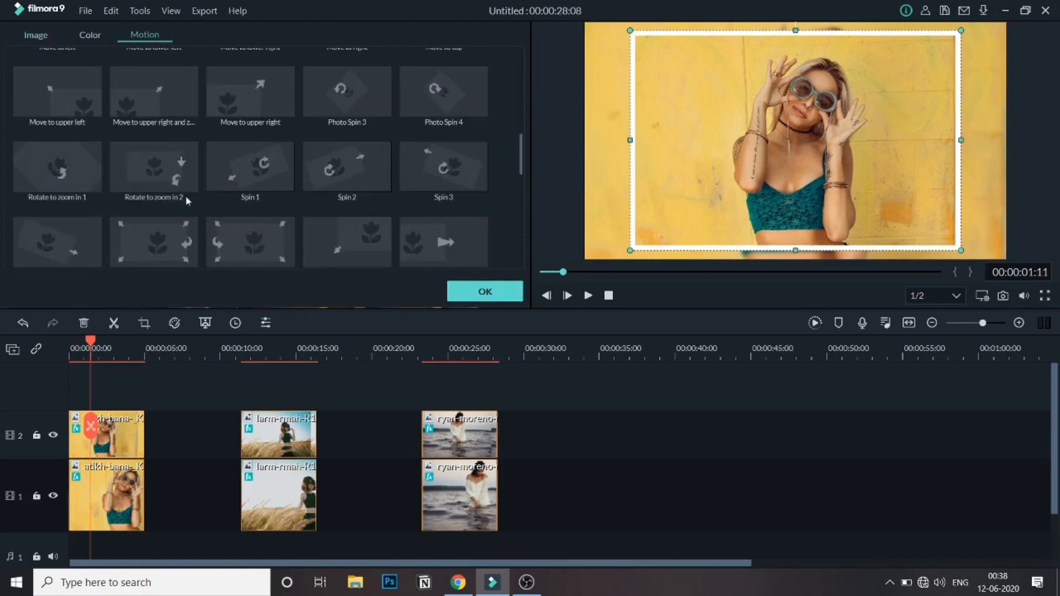
scroll(275, 182, "down", 3)
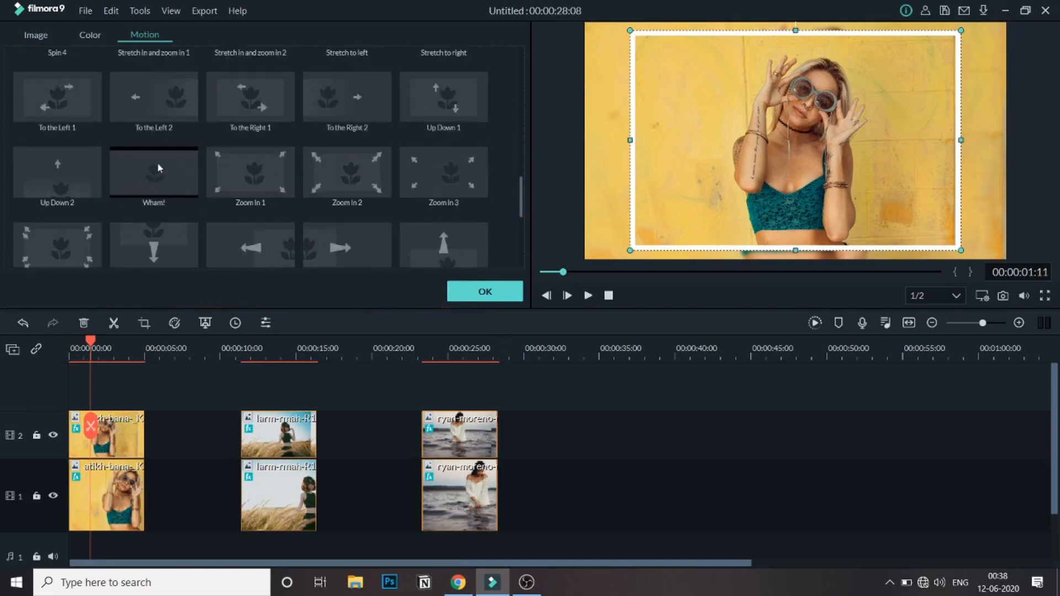
left_click(484, 294)
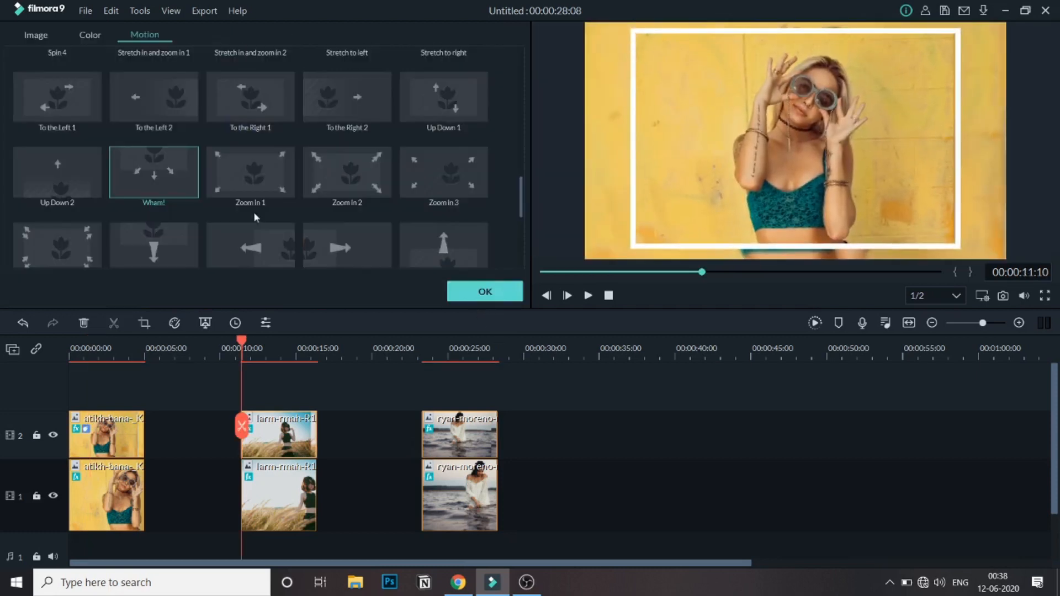
- Apply a motion animation to the bordered grass-field and sea images on track 2 as well
left_click(494, 293)
left_click(452, 351)
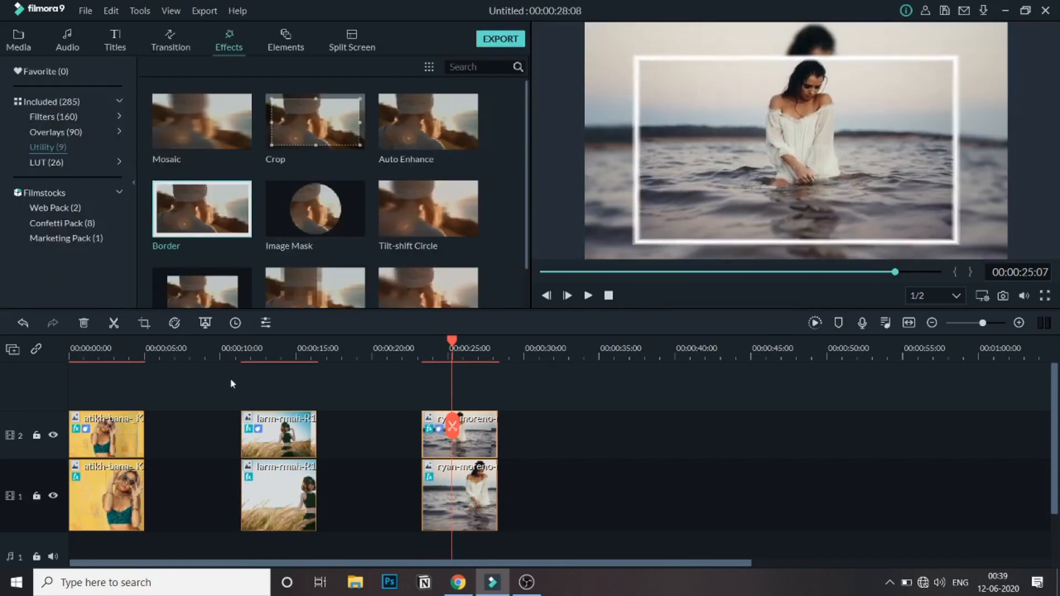
left_click(263, 355)
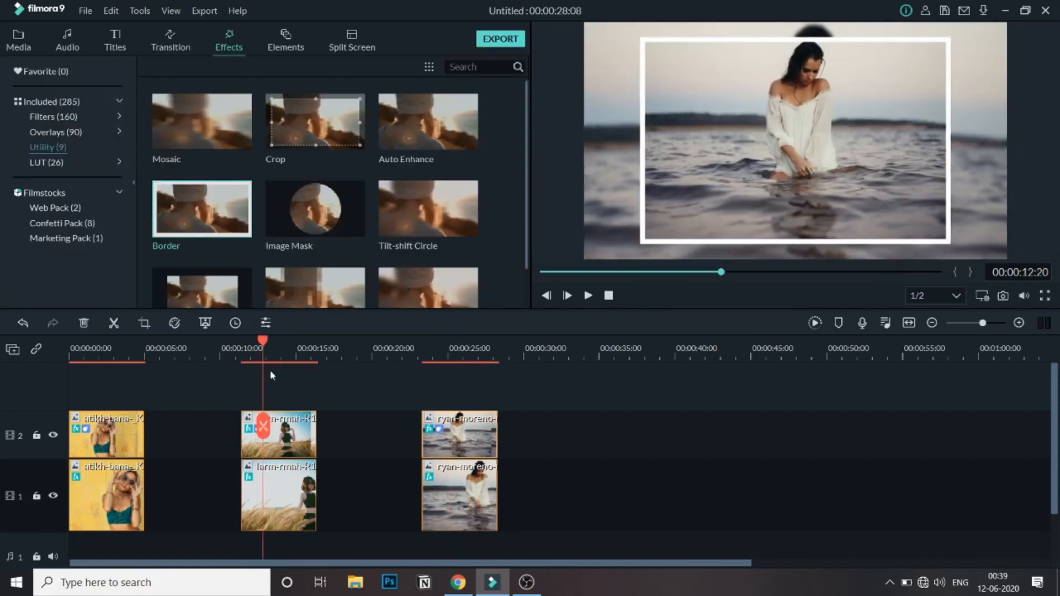
- Move the second and third clip pairs earlier on both tracks so all three pairs follow one another without gaps
left_click_drag(244, 391, 337, 517)
left_click_drag(277, 423, 184, 419)
left_click_drag(364, 389, 528, 510)
left_click_drag(459, 424, 262, 431)
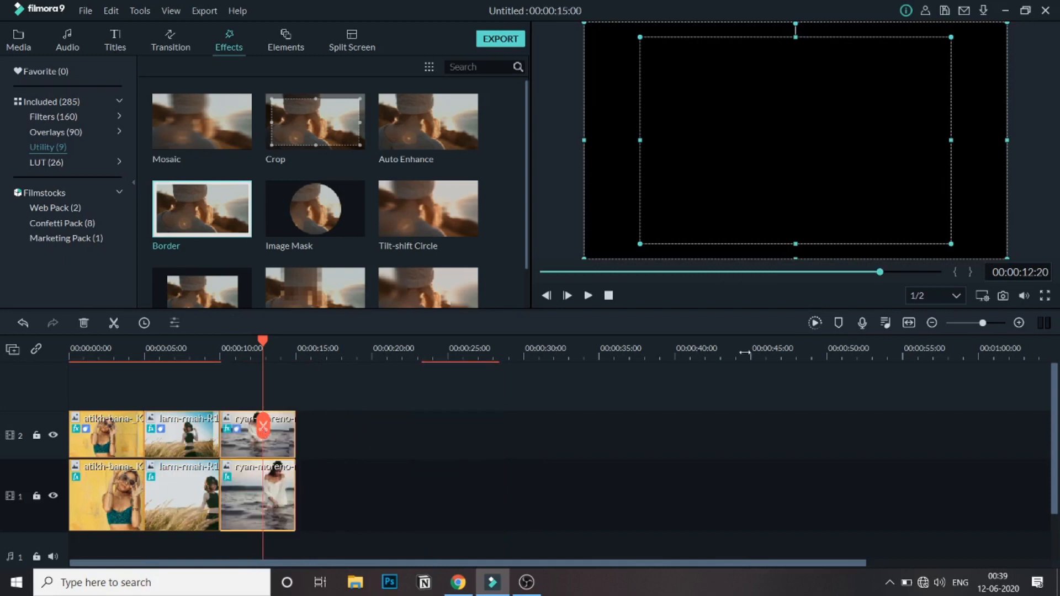
- Render the timeline preview and review the slideshow from the start
left_click(815, 322)
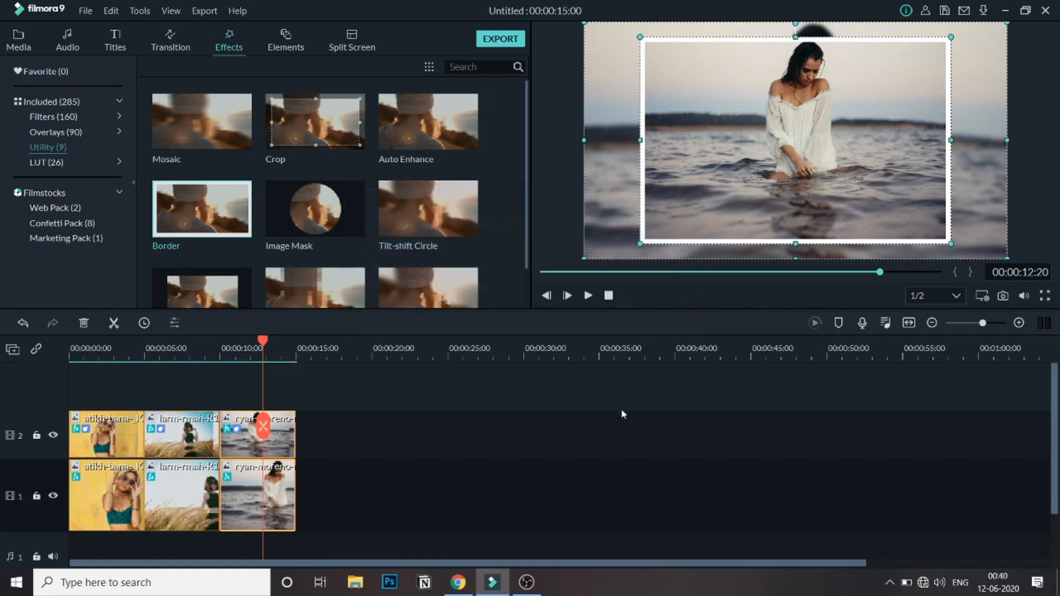
left_click_drag(262, 347, 38, 370)
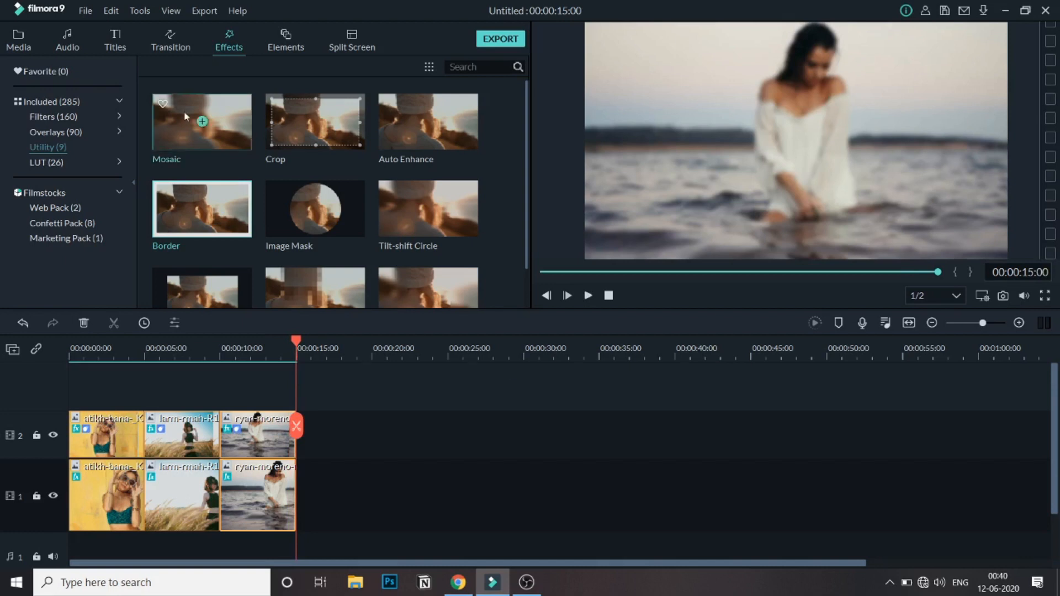
- Add the Flash transition at both cuts between the blurred background clips on track 1
left_click(163, 48)
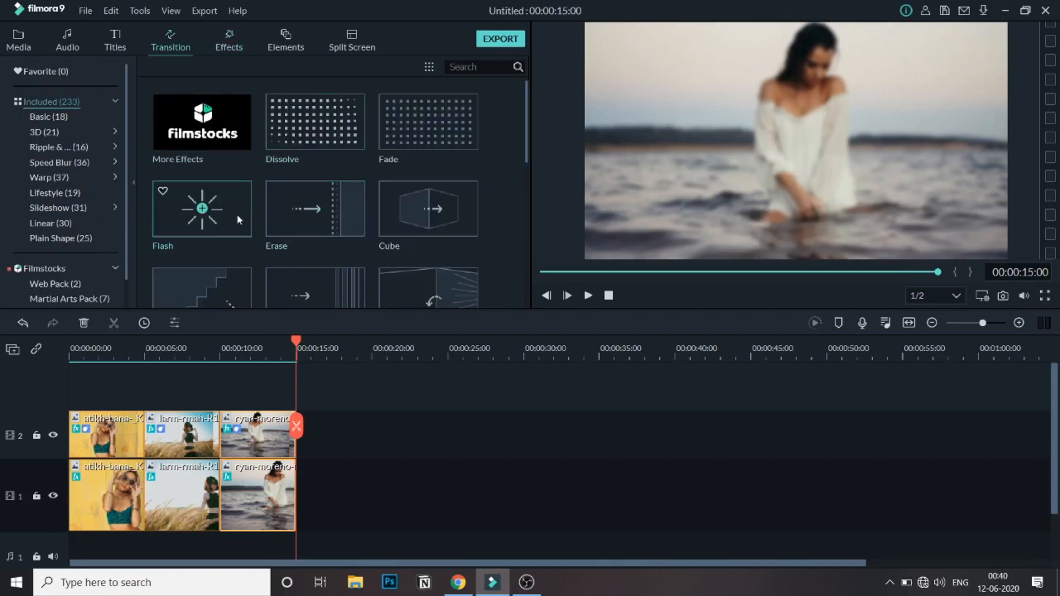
left_click_drag(129, 493, 136, 498)
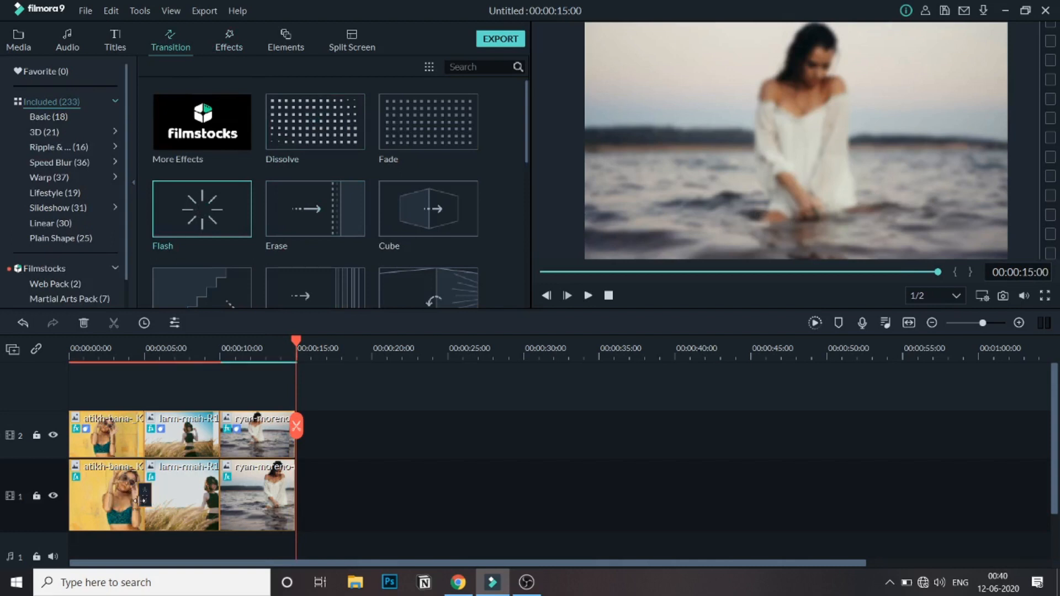
mouse_move(227, 217)
left_mouse_down()
mouse_move(232, 436)
mouse_move(216, 489)
mouse_move(200, 495)
mouse_move(213, 497)
left_mouse_up()
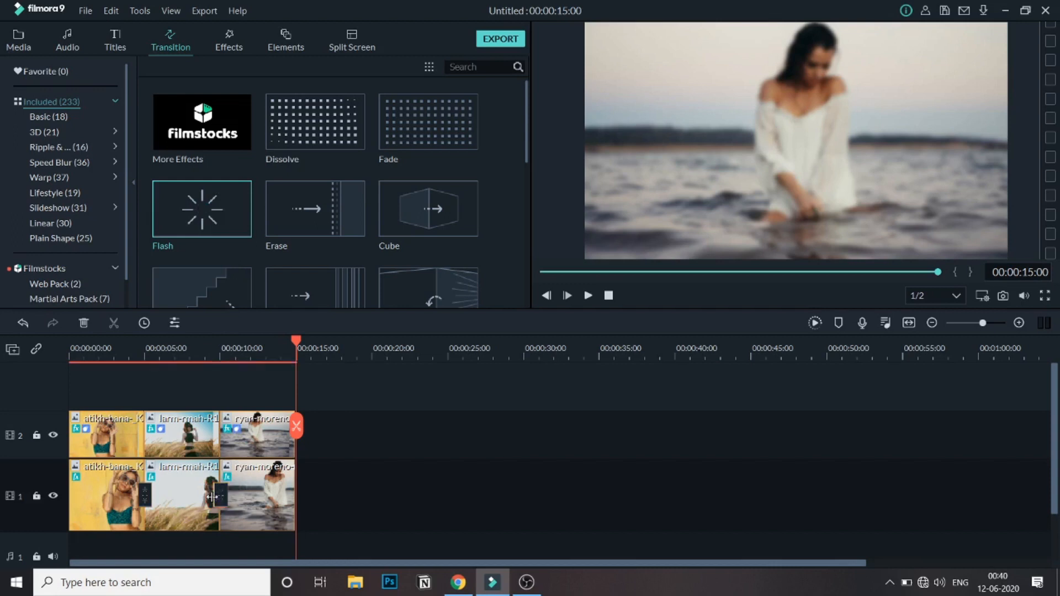
- Play the slideshow from the first clip into the third to check the transitions
left_click(104, 354)
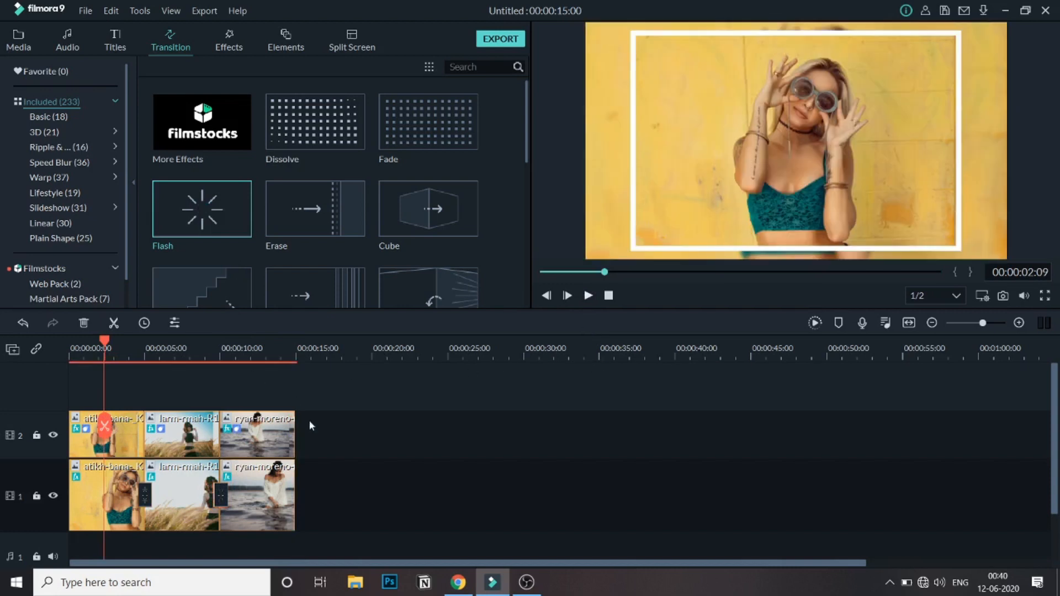
key("space")
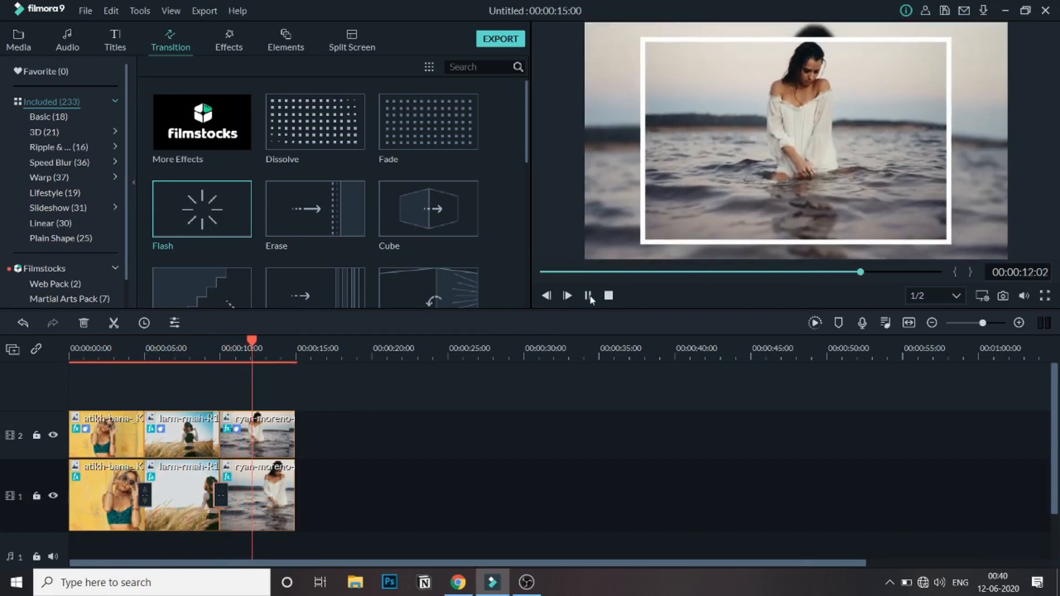
left_click(589, 296)
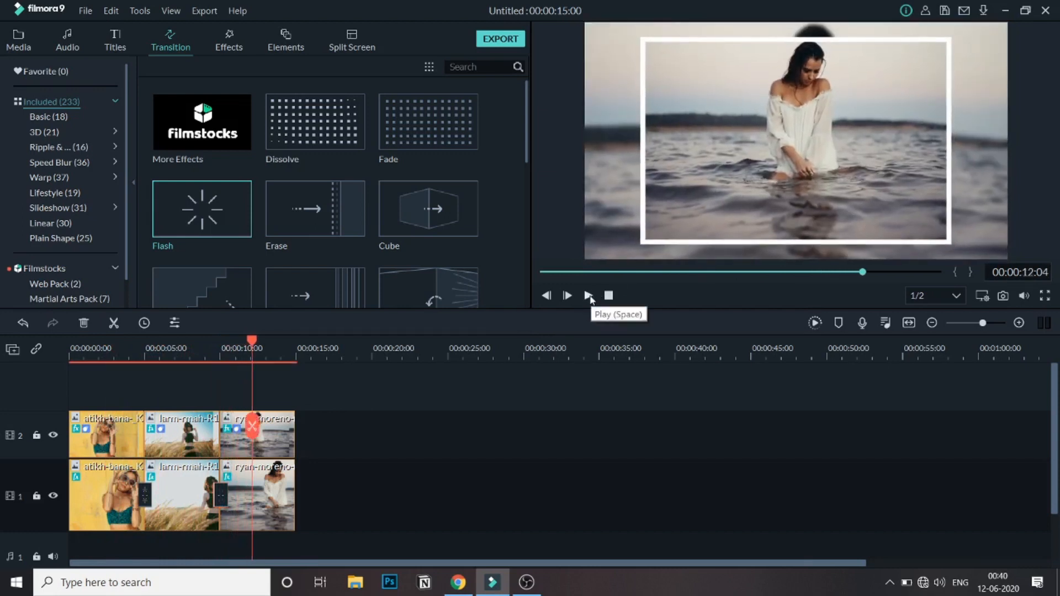